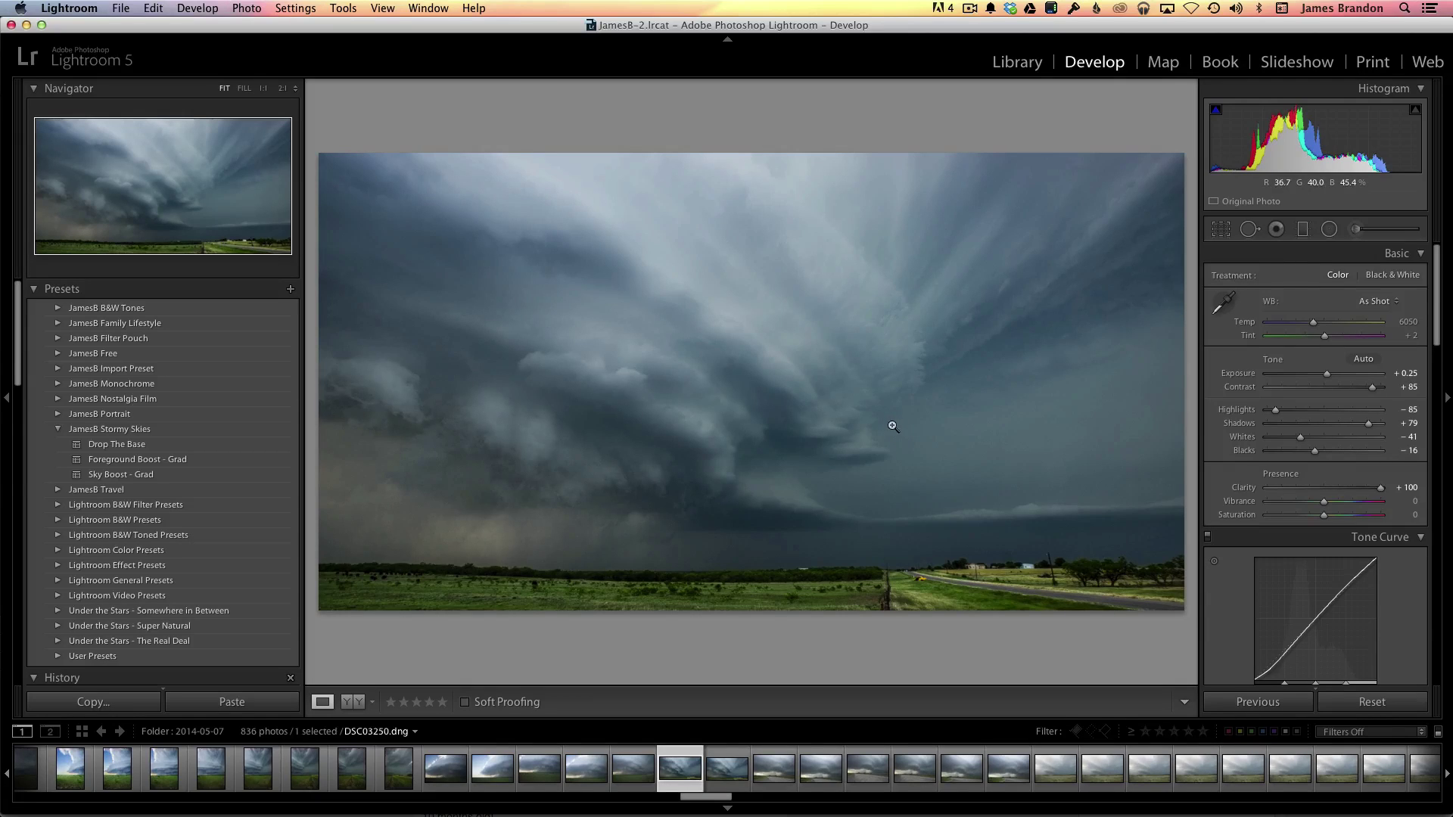
- Switch to Analog Efex Pro 2 and browse the Vintage Camera presets
{"action": "key", "text": "super+Tab"}
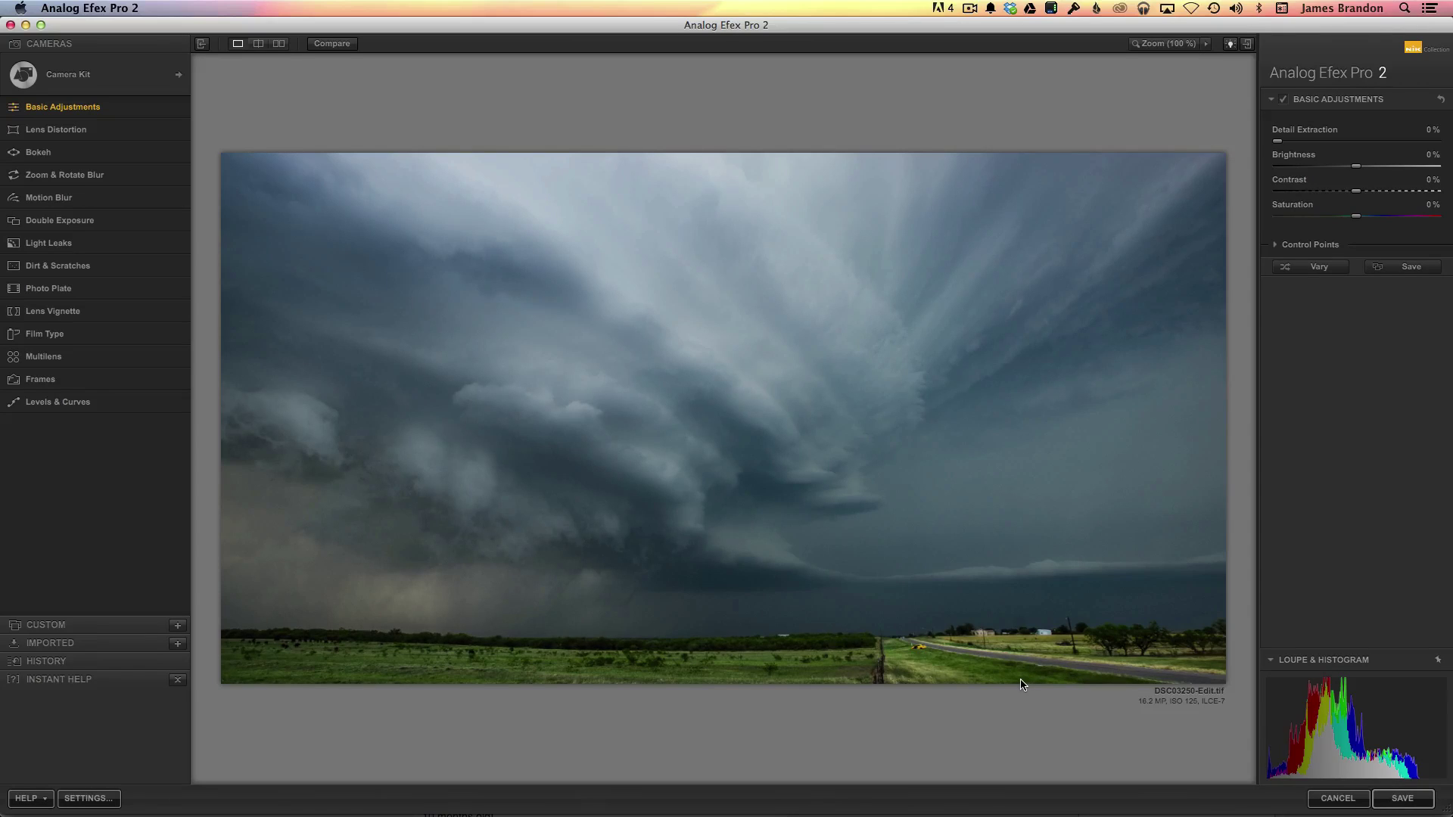
{"action": "left_click", "coordinate": [76, 74]}
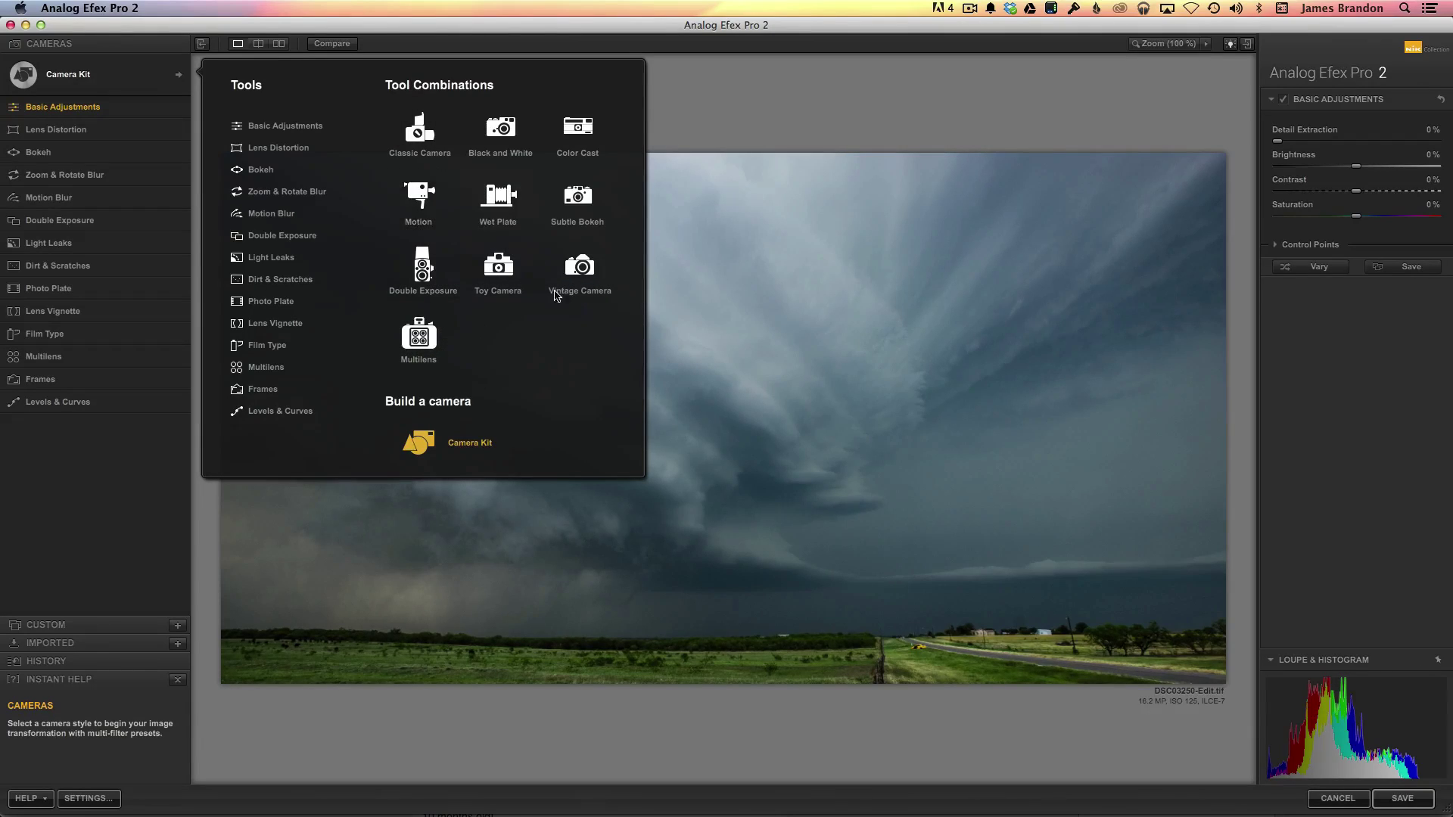
{"action": "left_click", "coordinate": [577, 269]}
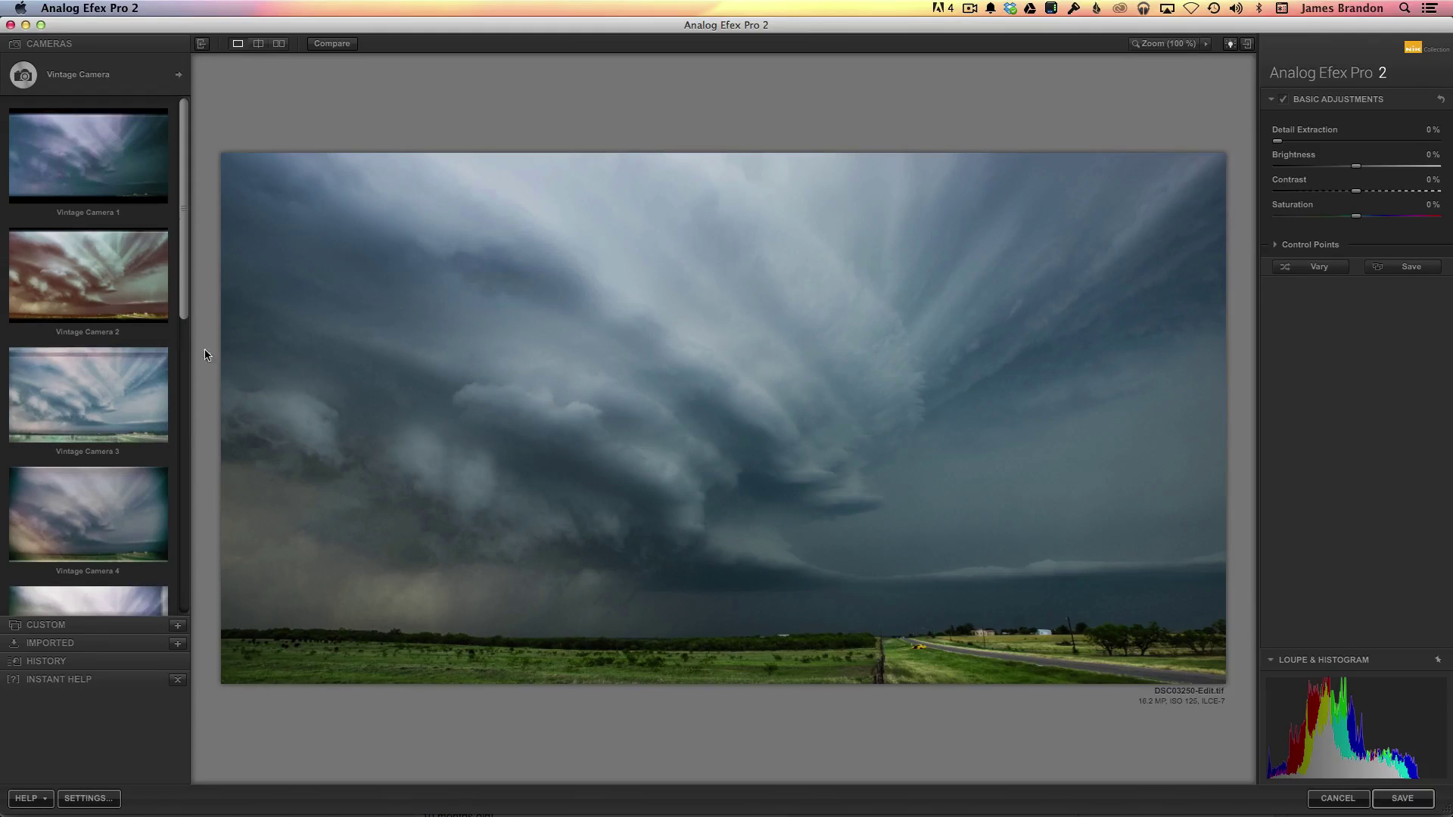
{"action": "mouse_move", "coordinate": [184, 261]}
{"action": "left_mouse_down"}
{"action": "mouse_move", "coordinate": [202, 535]}
{"action": "mouse_move", "coordinate": [167, 261]}
{"action": "left_mouse_up"}
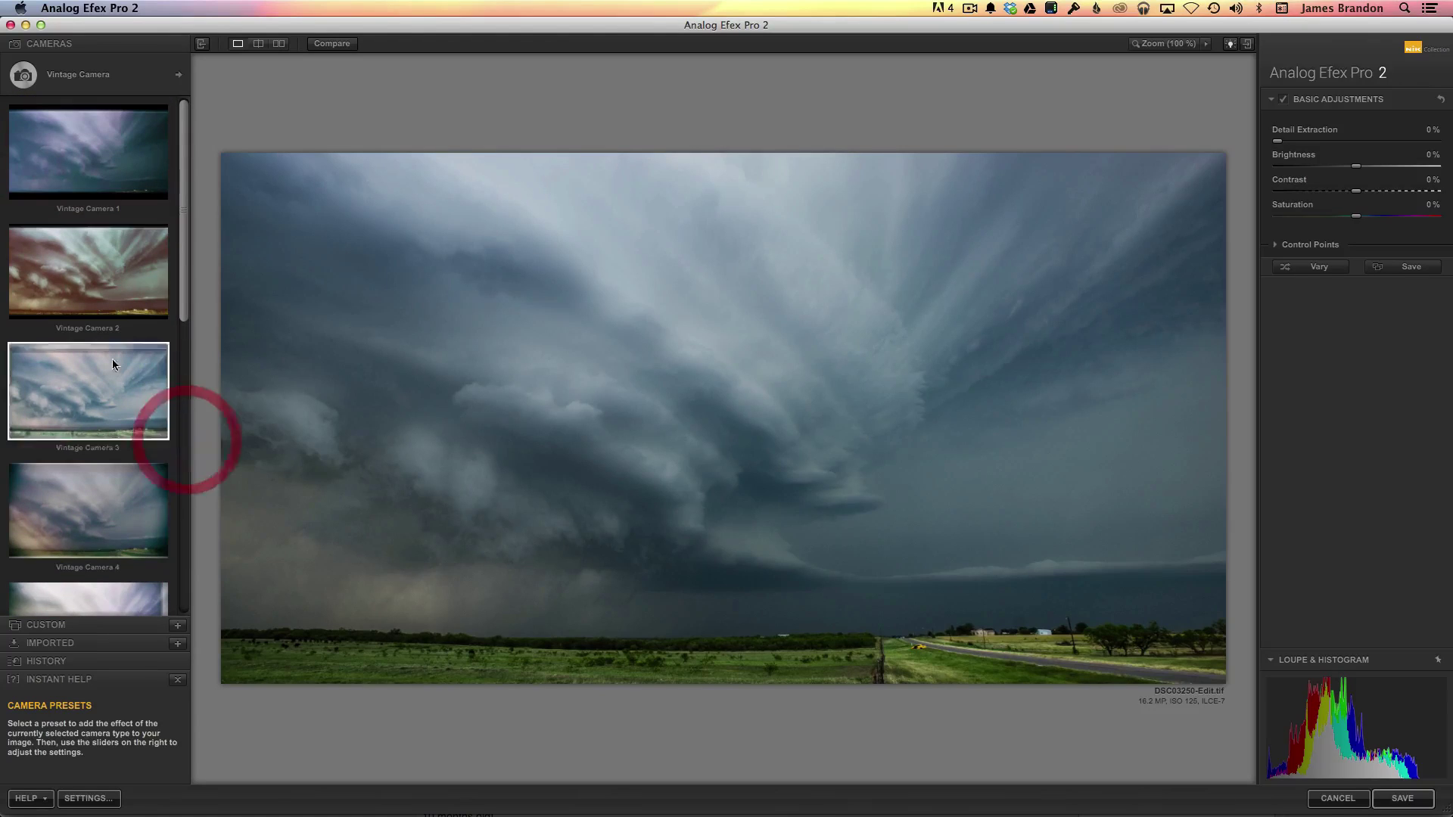
- Browse the previews of the Classic Camera presets
{"action": "left_click", "coordinate": [80, 91]}
{"action": "left_click", "coordinate": [413, 143]}
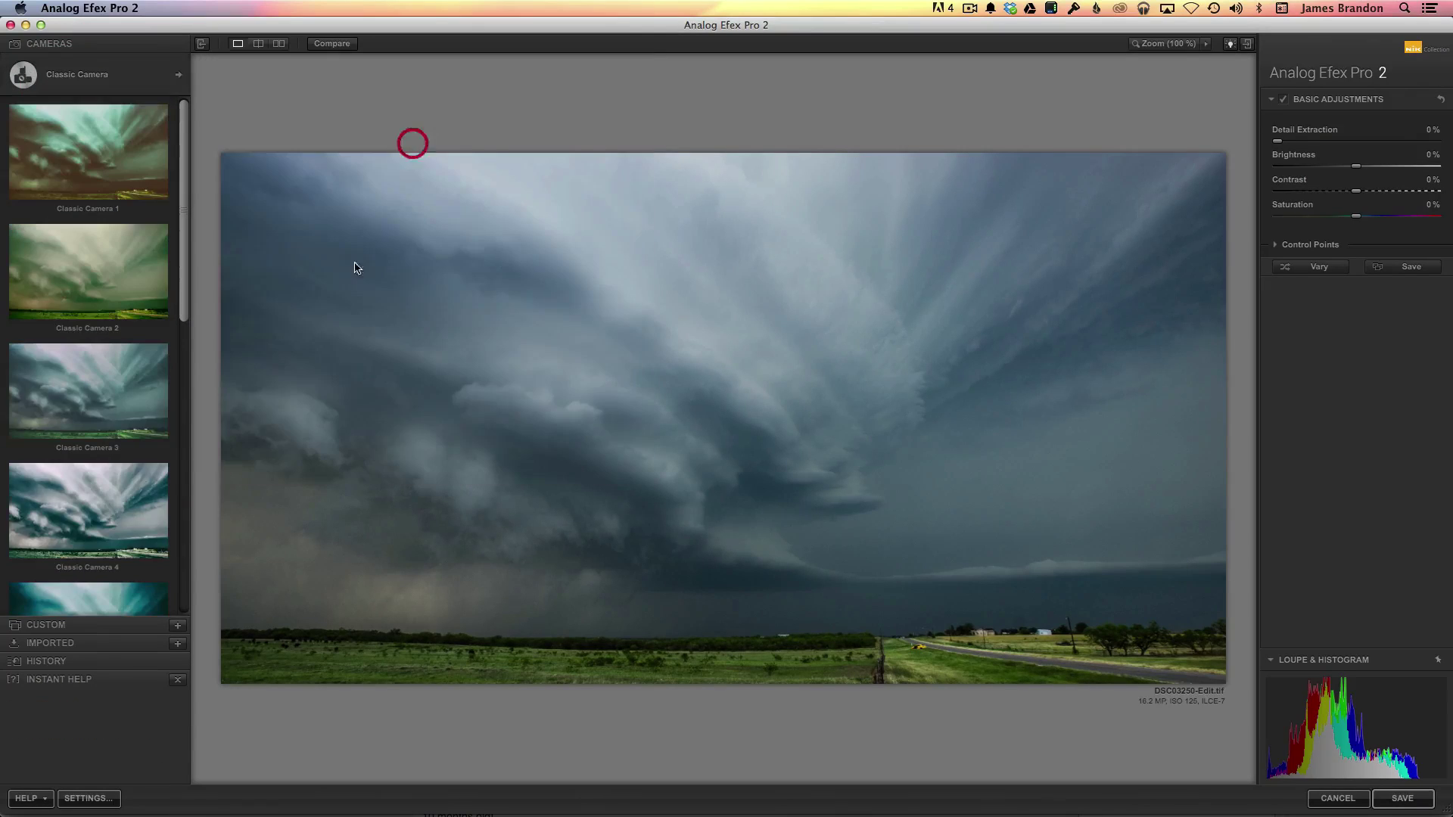
{"action": "left_click_drag", "start_coordinate": [181, 288], "coordinate": [182, 304]}
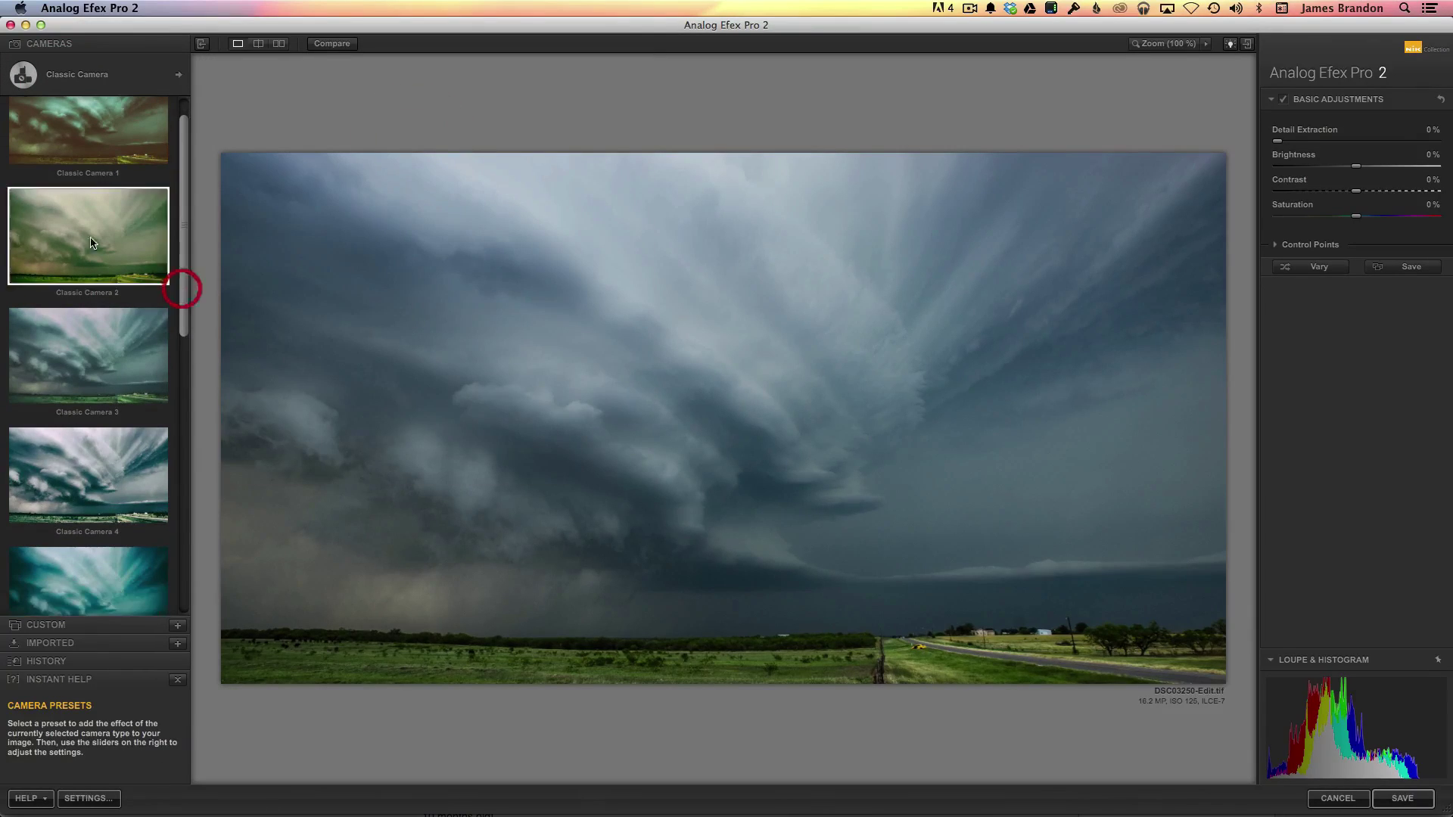
{"action": "left_click_drag", "start_coordinate": [183, 241], "coordinate": [207, 527]}
{"action": "scroll", "coordinate": [139, 203], "scroll_direction": "up", "scroll_amount": 10}
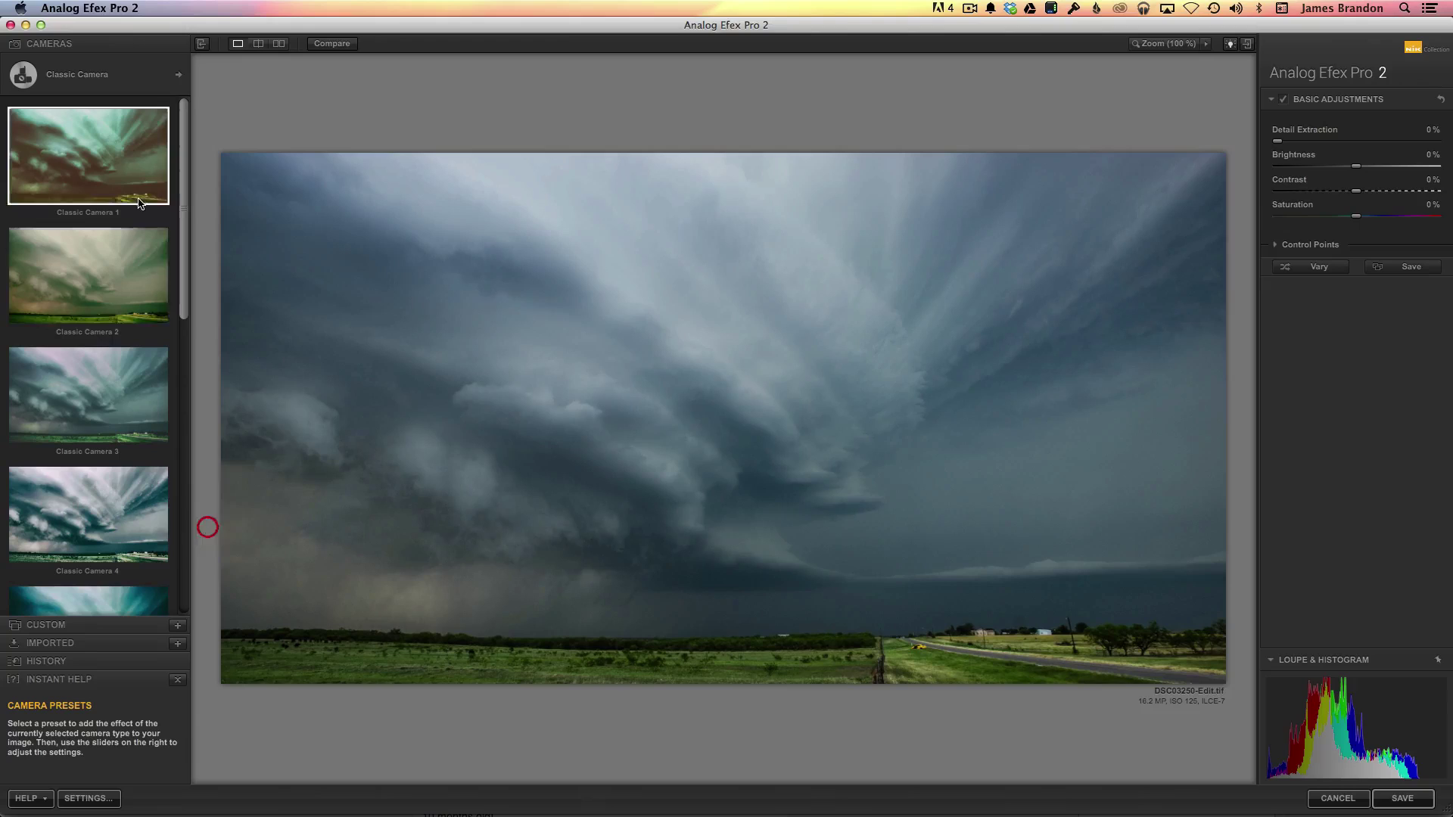
- Browse the previews of the Toy Camera presets
{"action": "left_click", "coordinate": [78, 76]}
{"action": "left_click", "coordinate": [505, 283]}
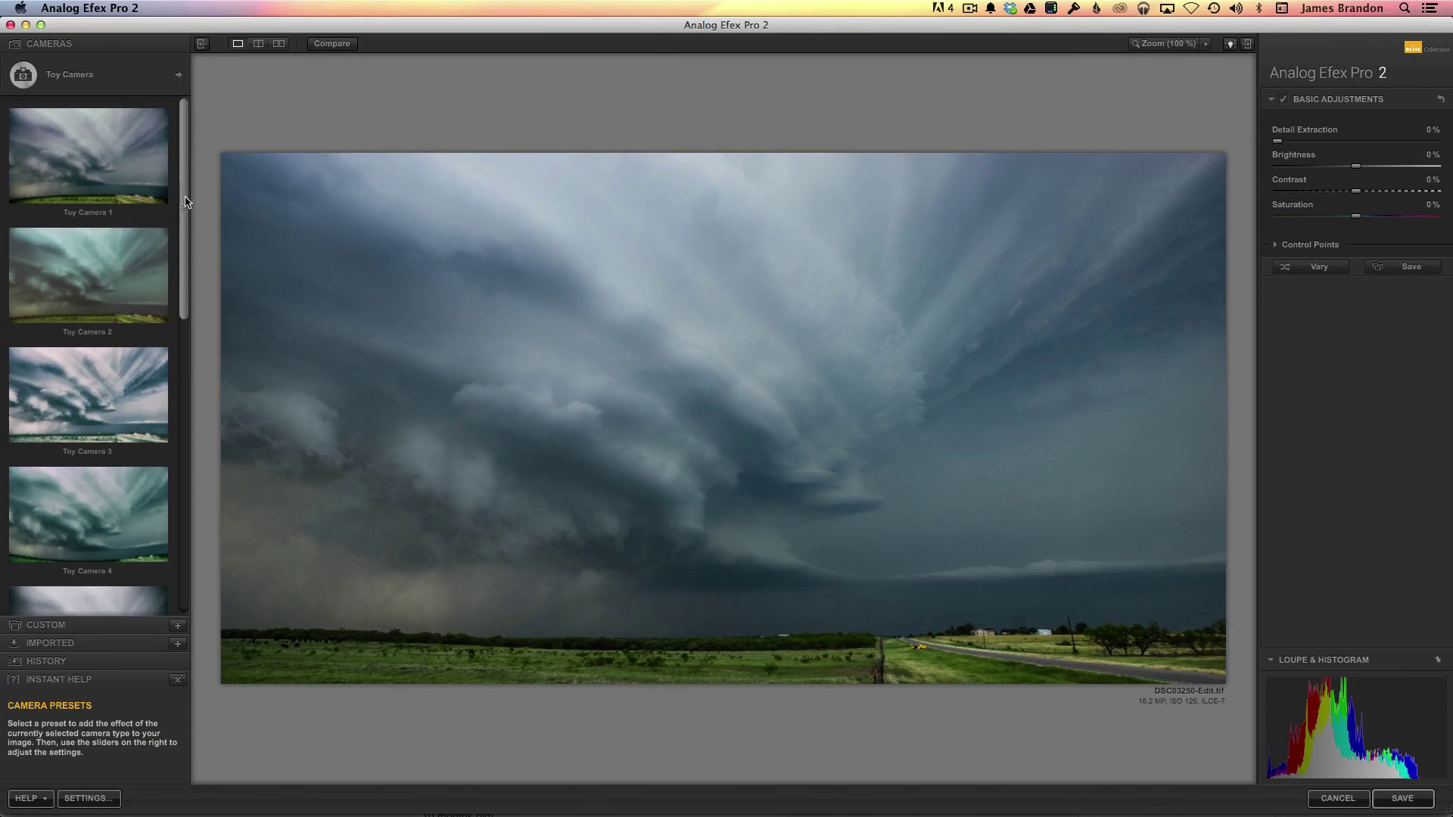
{"action": "left_click_drag", "start_coordinate": [186, 201], "coordinate": [226, 483]}
- Apply the Classic Camera 2 preset to the storm photo
{"action": "left_click", "coordinate": [48, 74]}
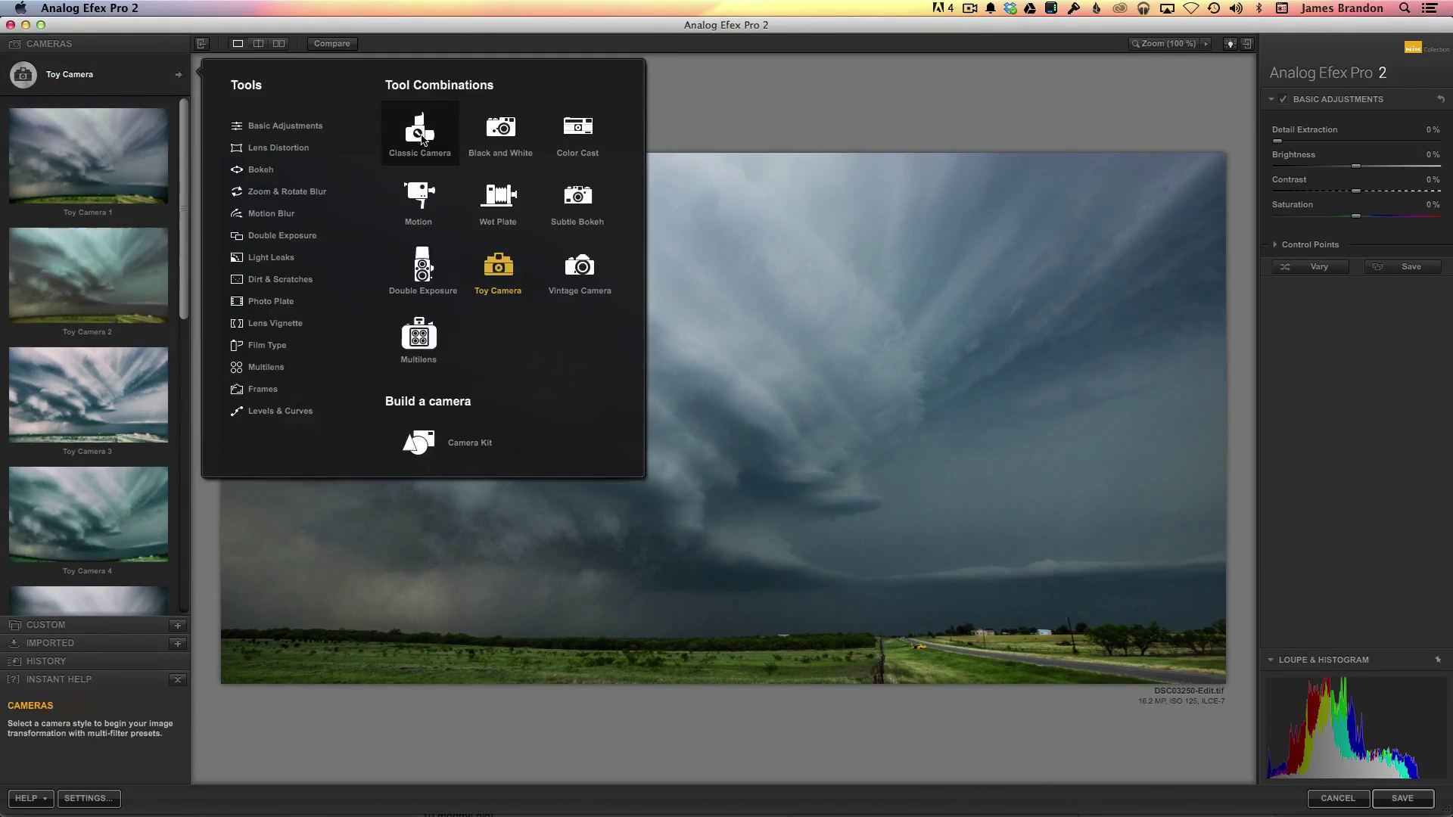
{"action": "left_click", "coordinate": [421, 136]}
{"action": "left_click", "coordinate": [112, 276]}
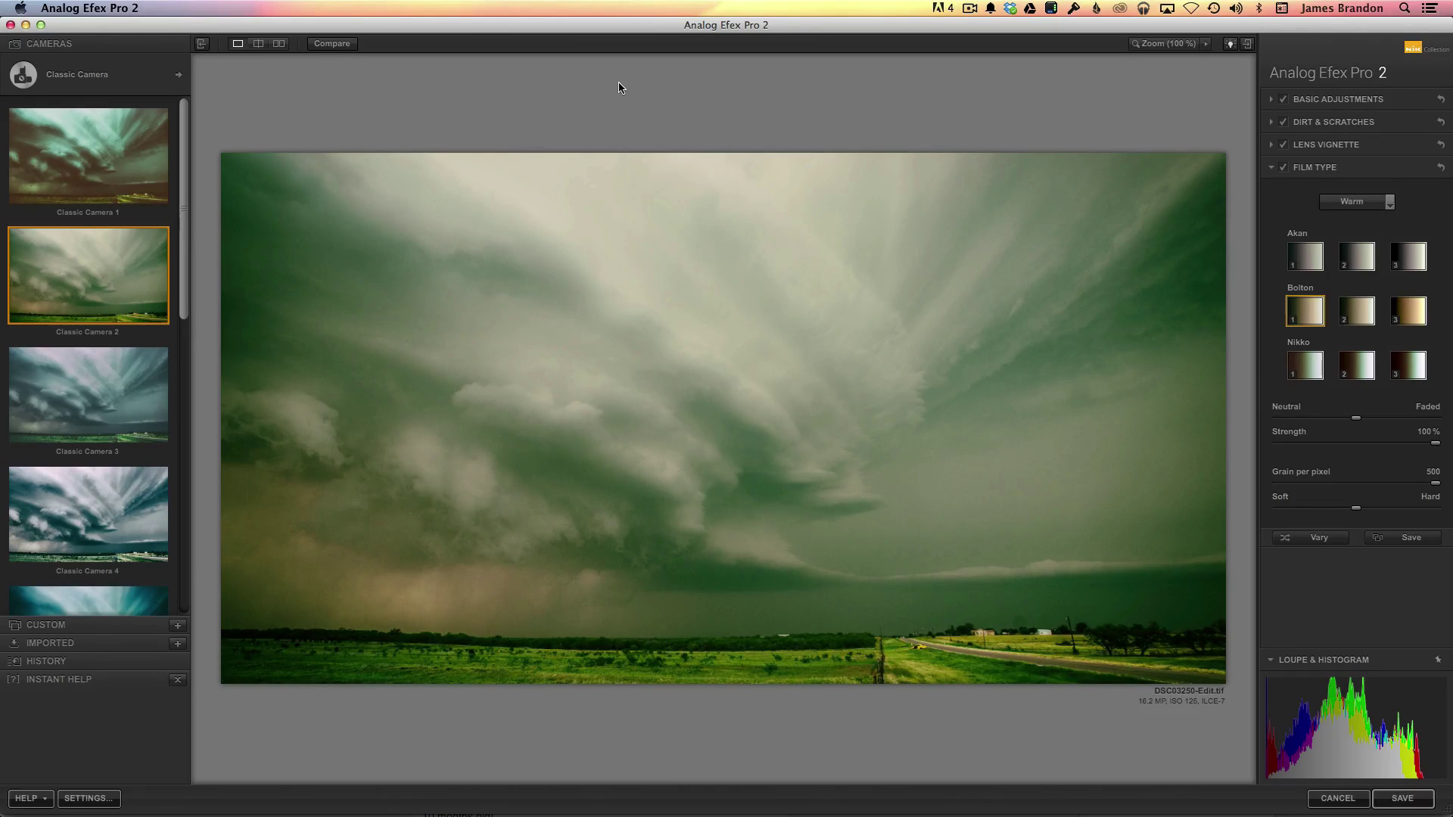
- Open the applied look in the Camera Kit and collapse its Film Type settings
{"action": "left_click", "coordinate": [101, 79]}
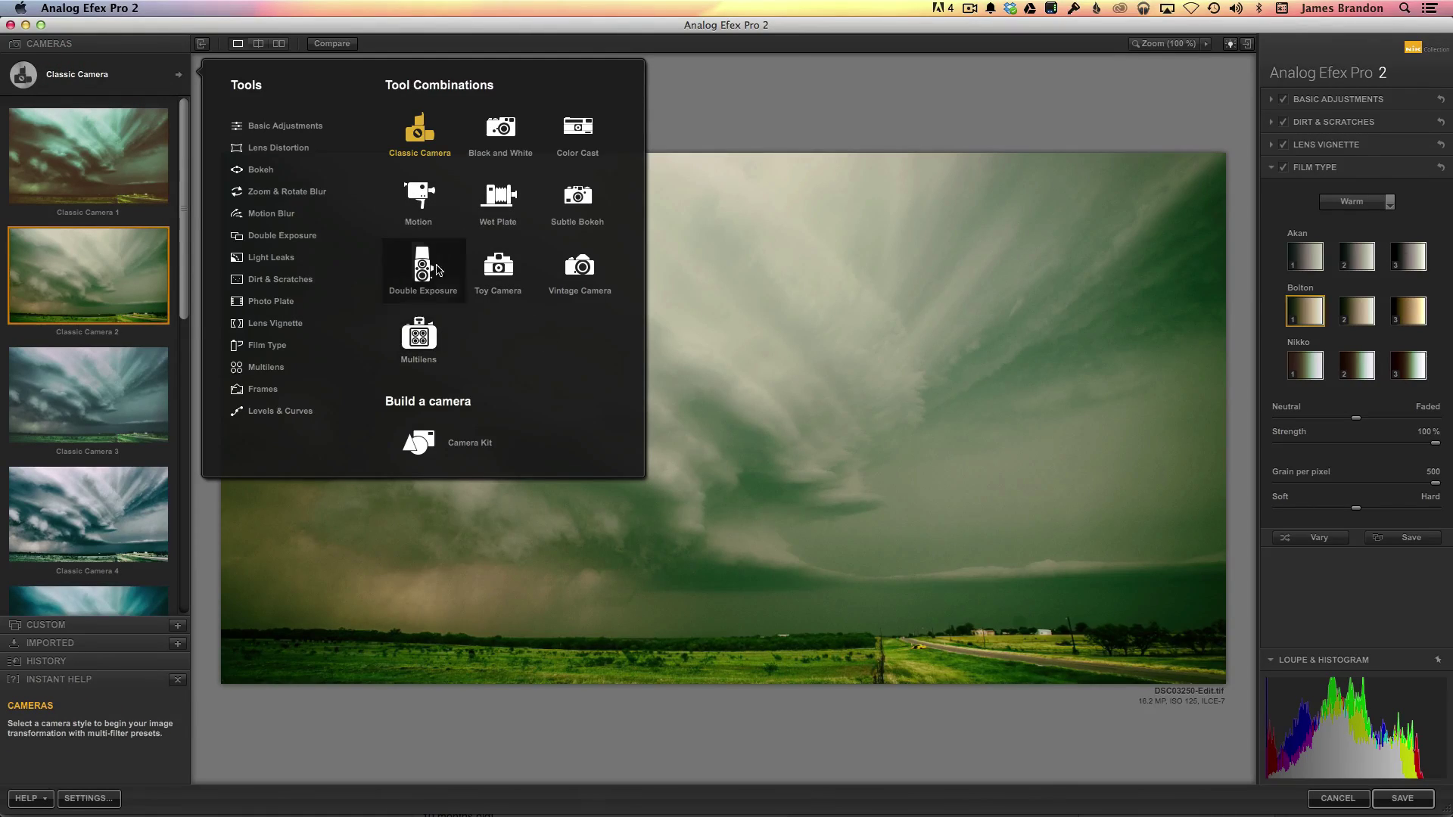
{"action": "left_click", "coordinate": [465, 442]}
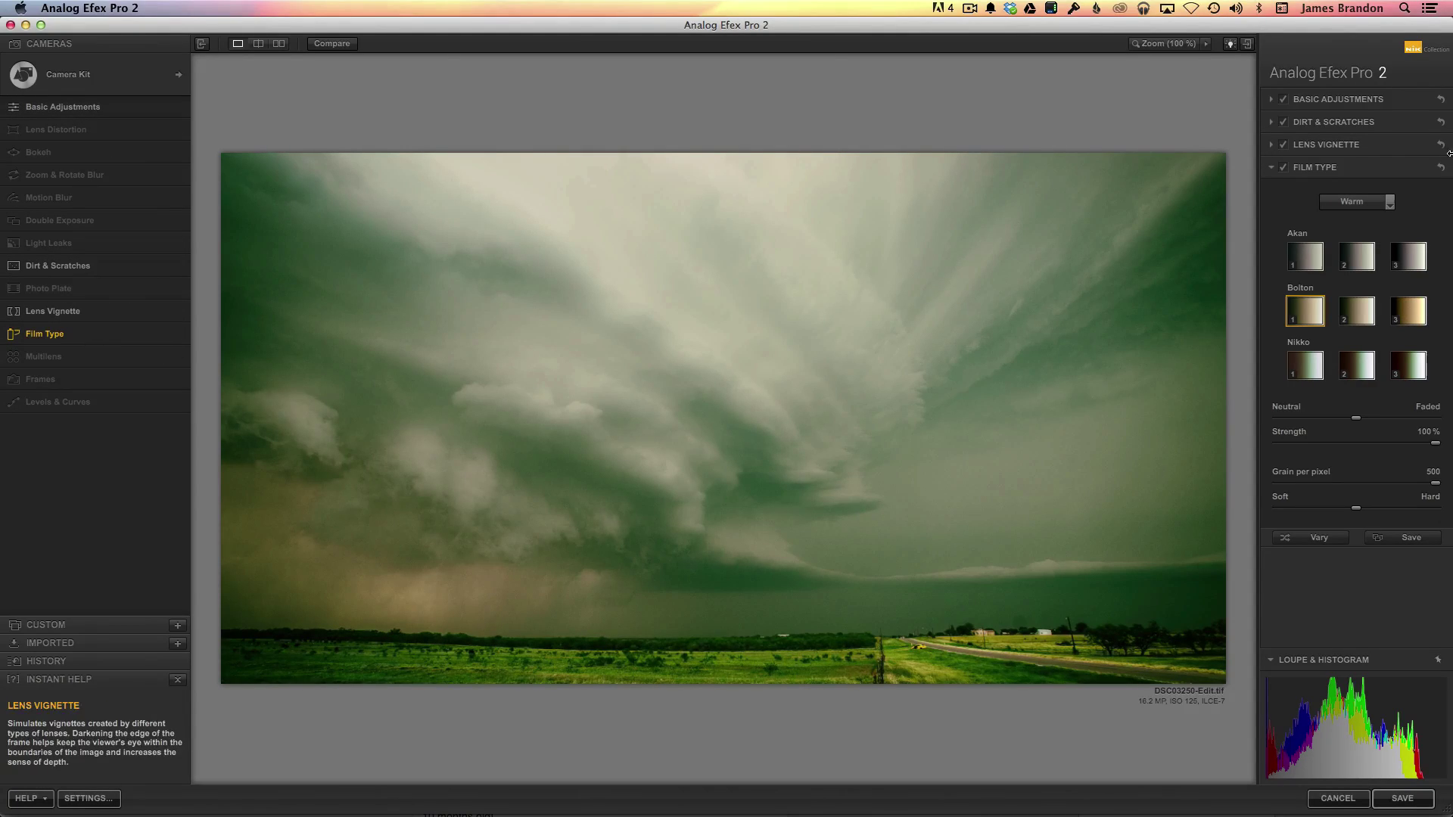
{"action": "left_click", "coordinate": [1271, 167]}
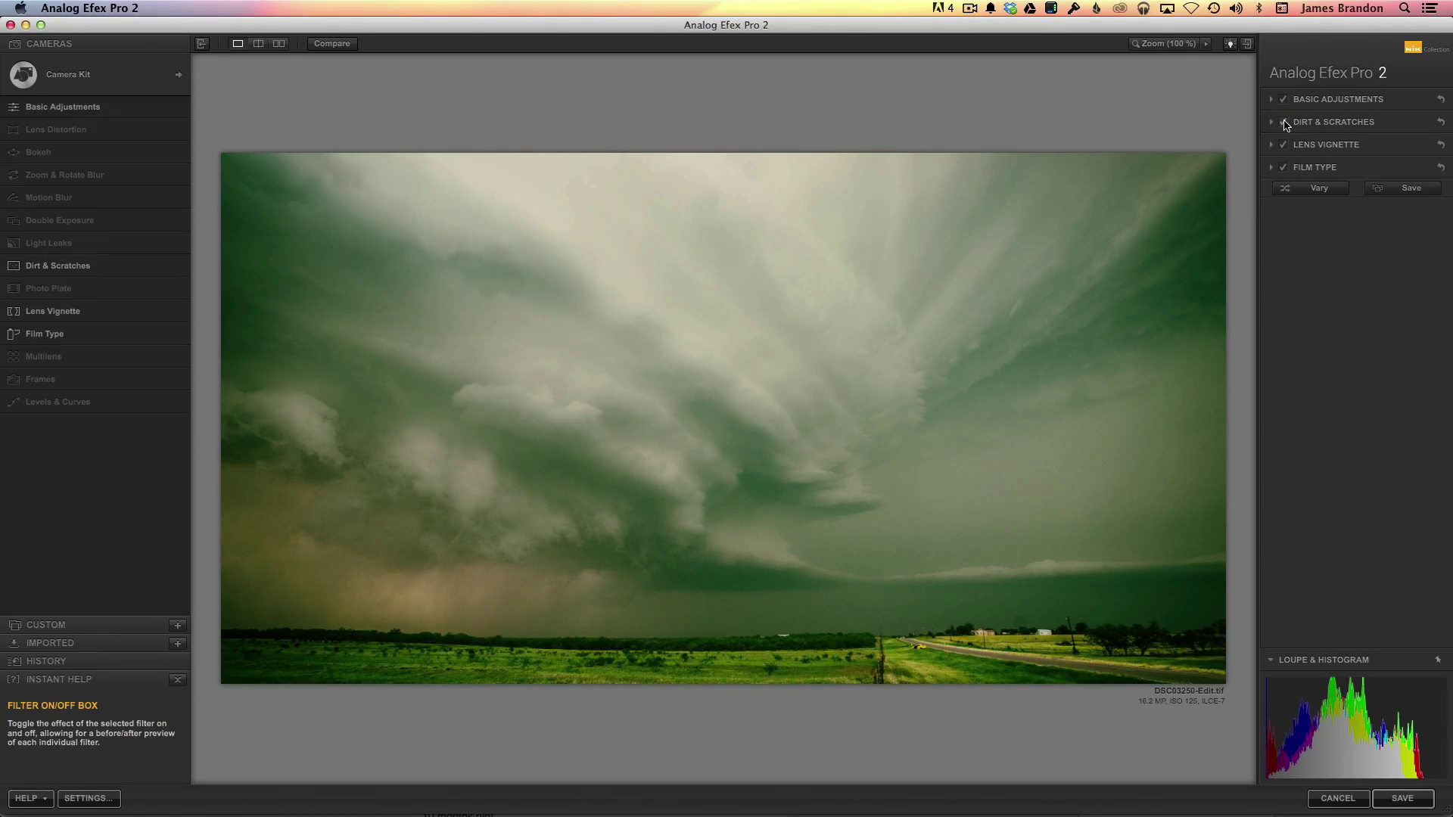
- Toggle the Dirt & Scratches filter off and on to compare its effect on the photo
{"action": "left_click", "coordinate": [1283, 123]}
{"action": "left_click", "coordinate": [1283, 122]}
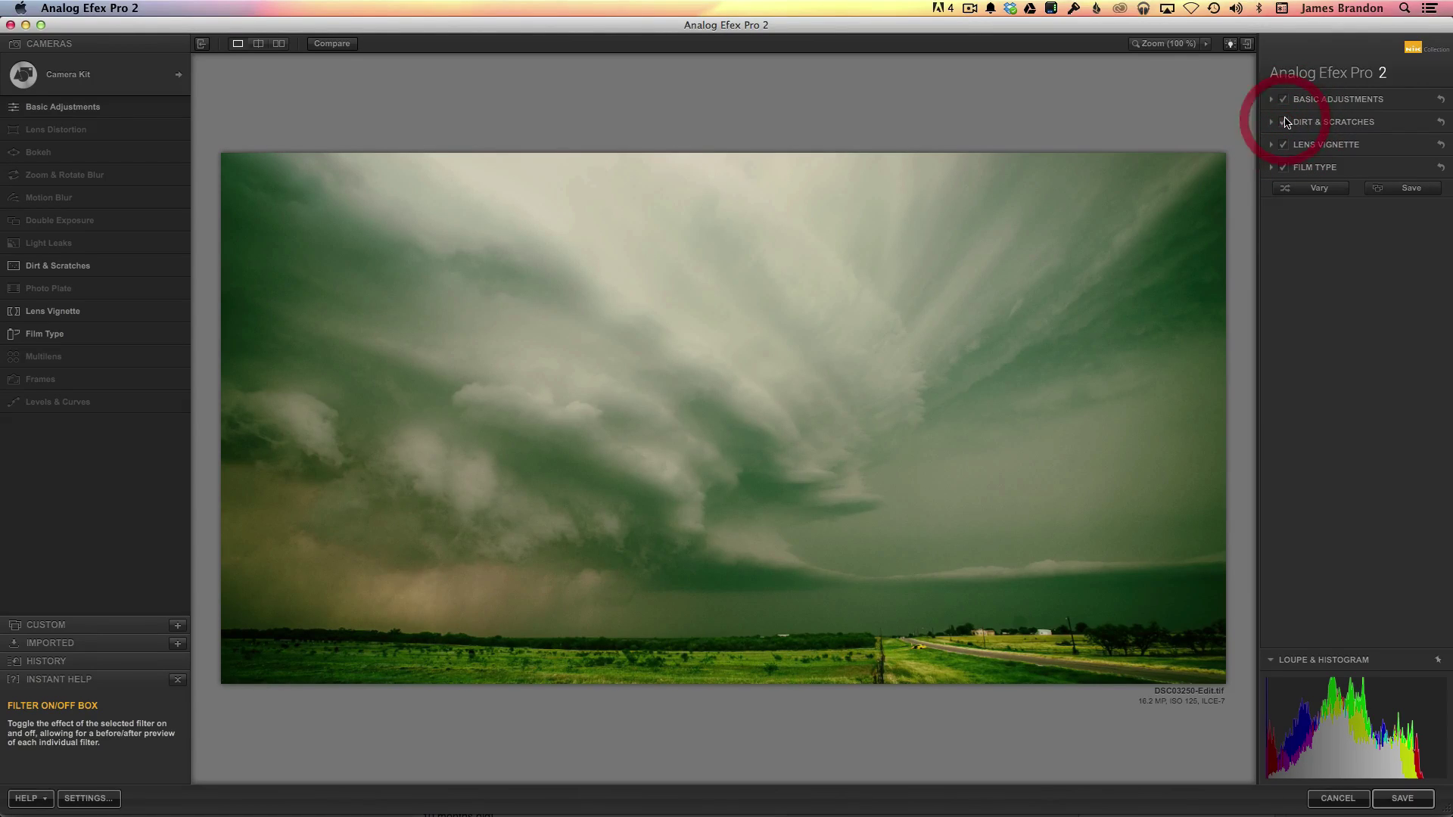
{"action": "left_click", "coordinate": [1283, 123]}
- Try Dirt & Scratches strengths of 100%, -100% and 3% with the Dust and Lint texture
{"action": "left_click", "coordinate": [1272, 124]}
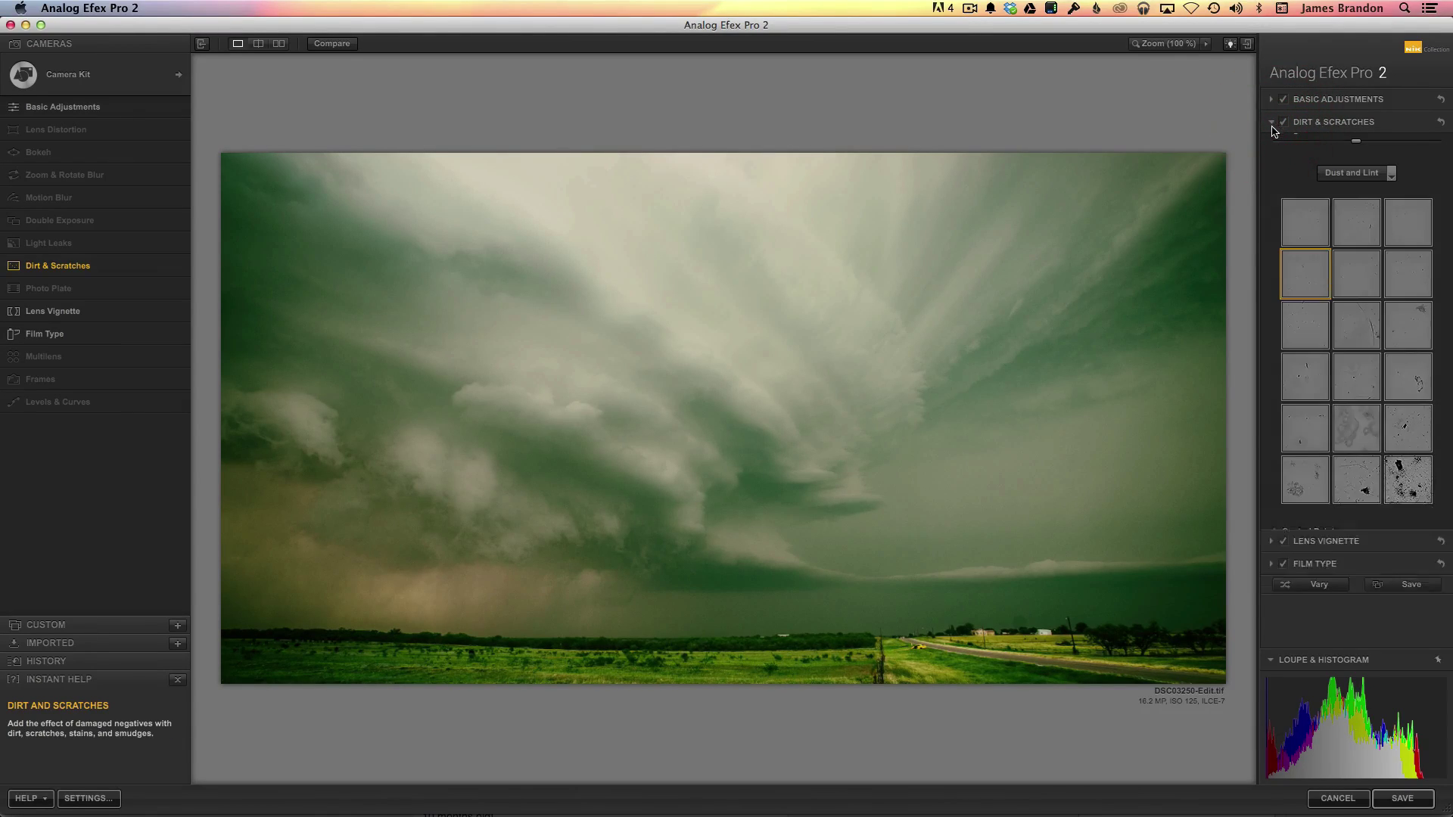
{"action": "left_click_drag", "start_coordinate": [1355, 162], "coordinate": [1451, 168]}
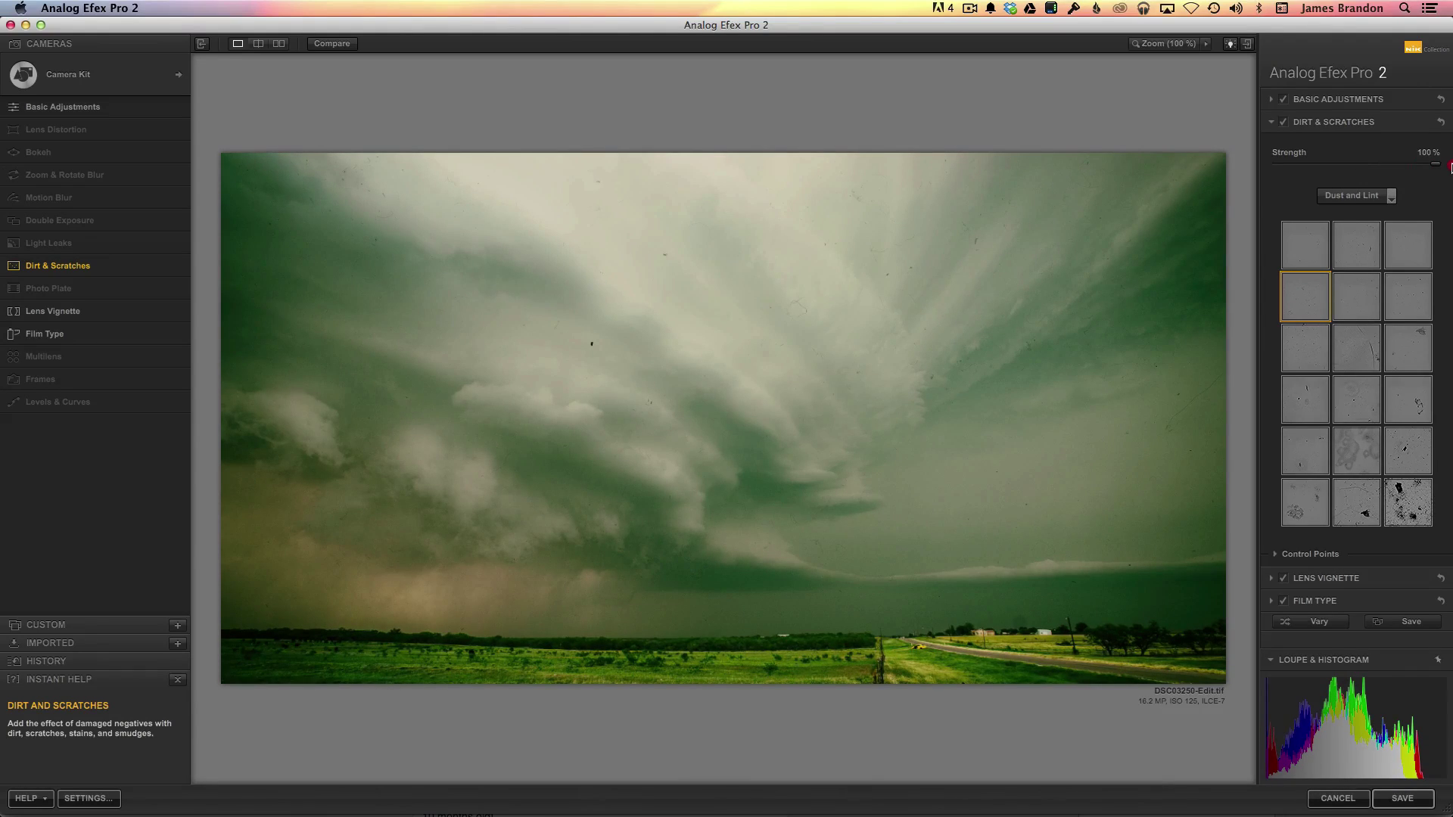
{"action": "left_click_drag", "start_coordinate": [1448, 168], "coordinate": [1256, 166]}
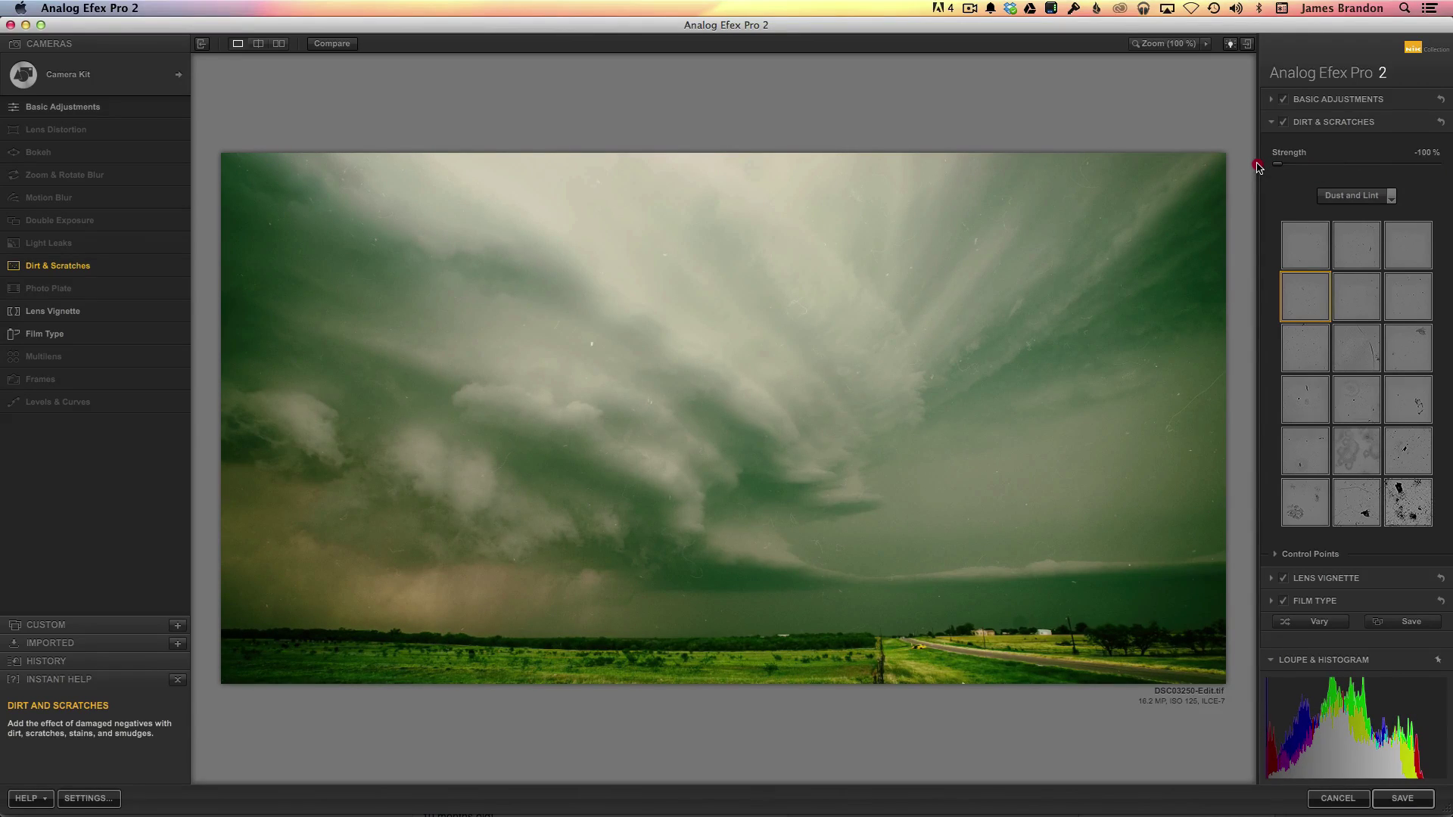
{"action": "left_click_drag", "start_coordinate": [1256, 166], "coordinate": [1358, 171]}
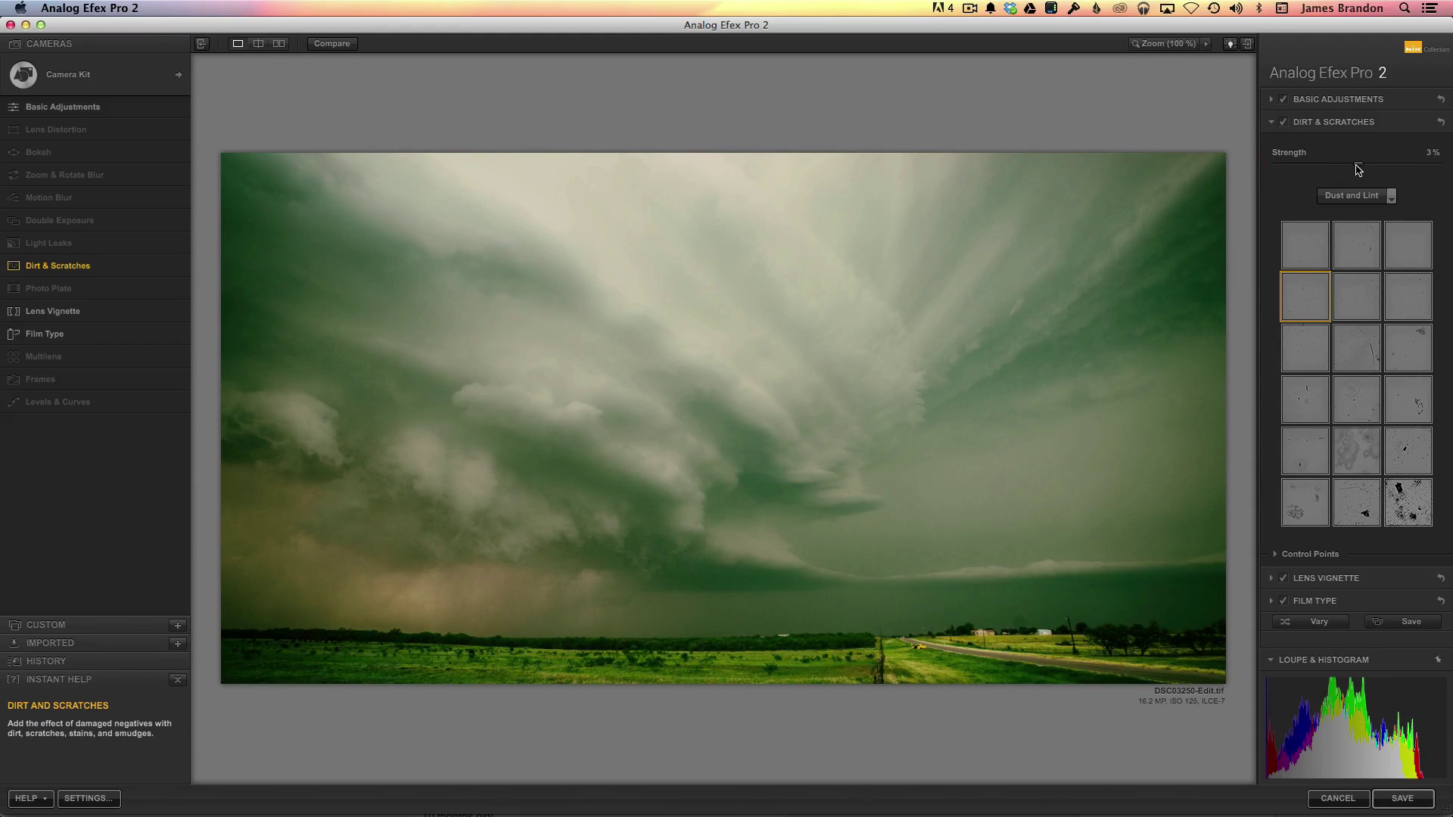
{"action": "left_click", "coordinate": [1271, 123]}
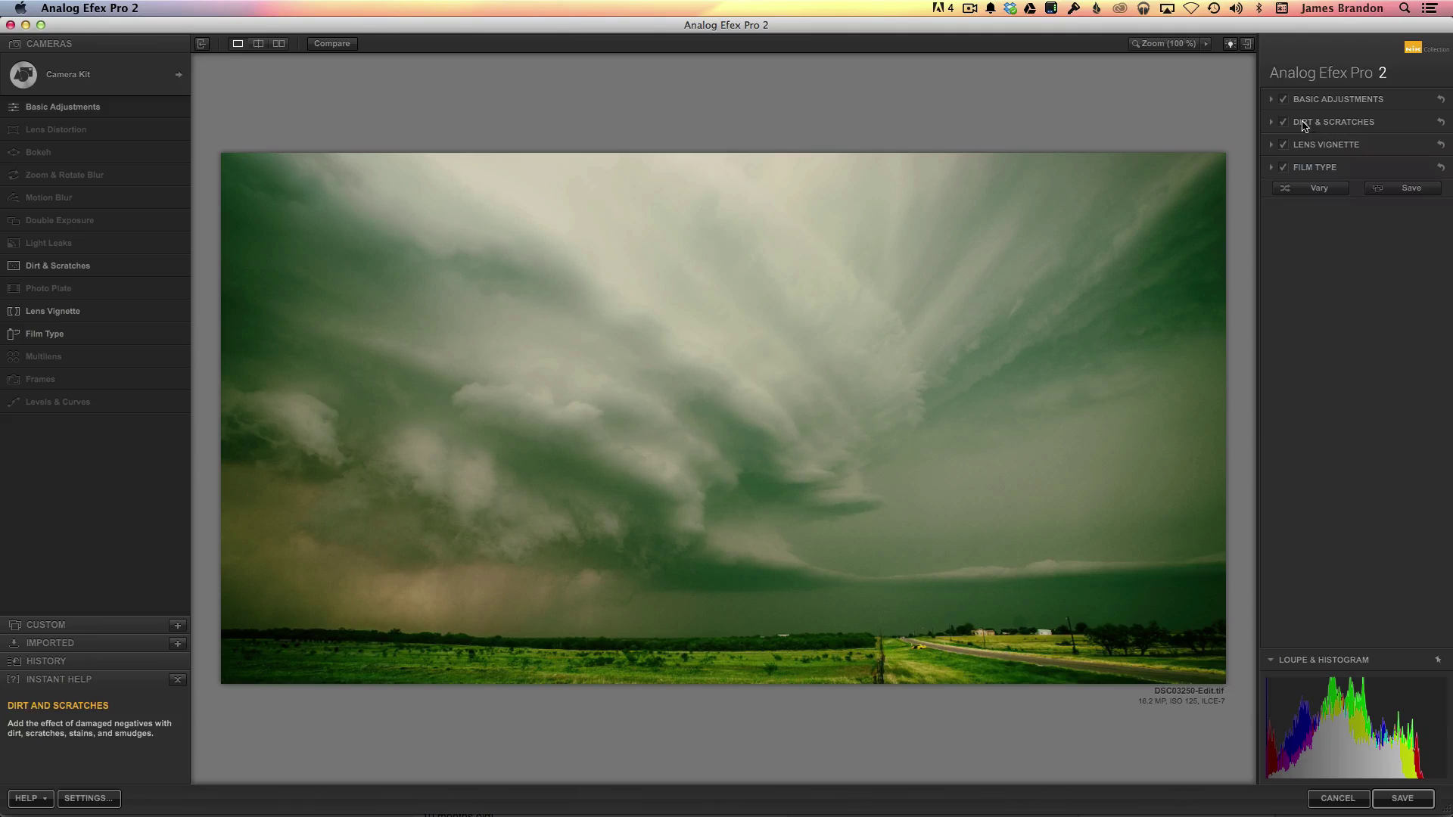
- Turn off the Dirt & Scratches filter and remove it from the current camera
{"action": "left_click", "coordinate": [1284, 122]}
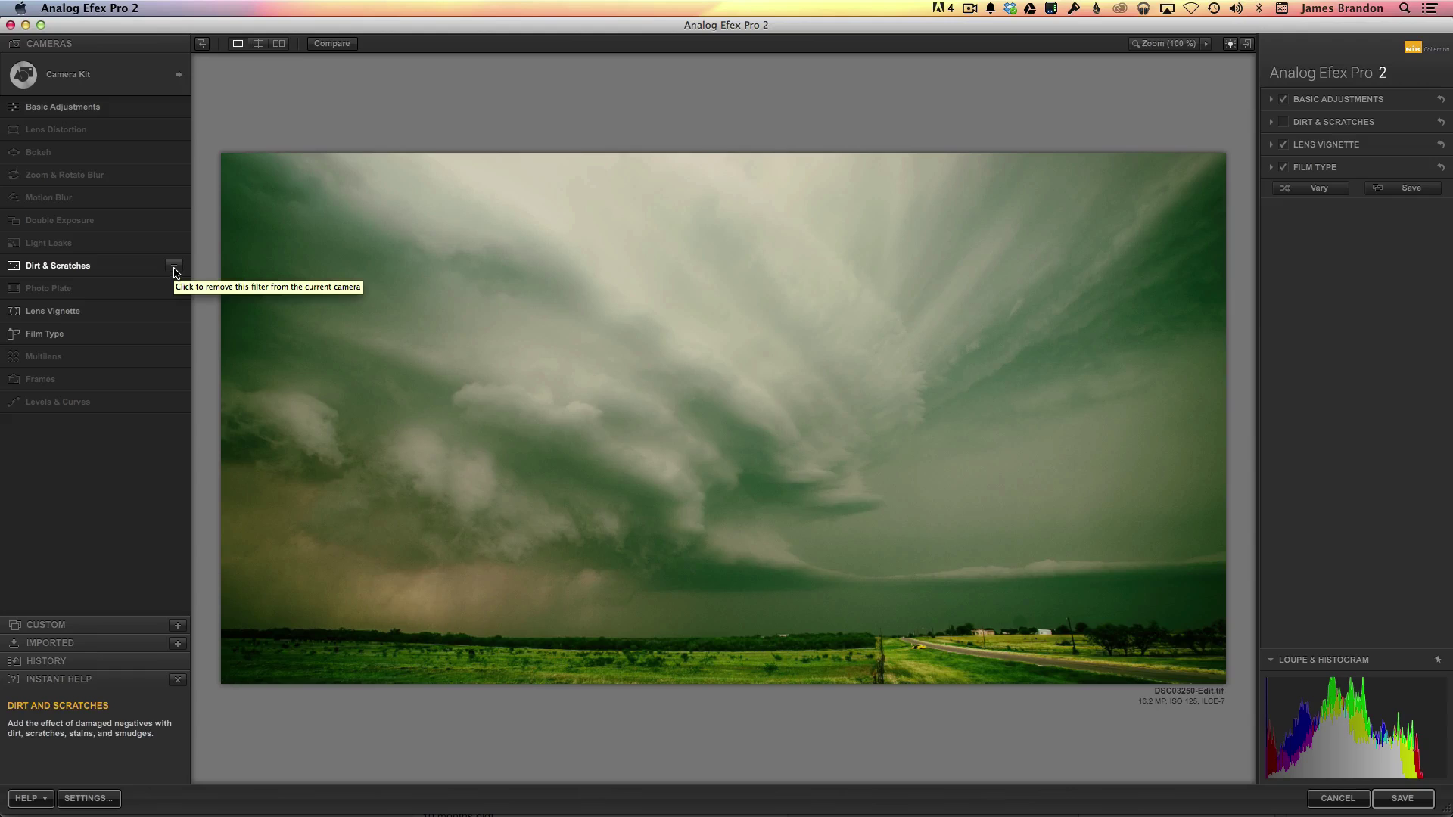
{"action": "left_click", "coordinate": [174, 269]}
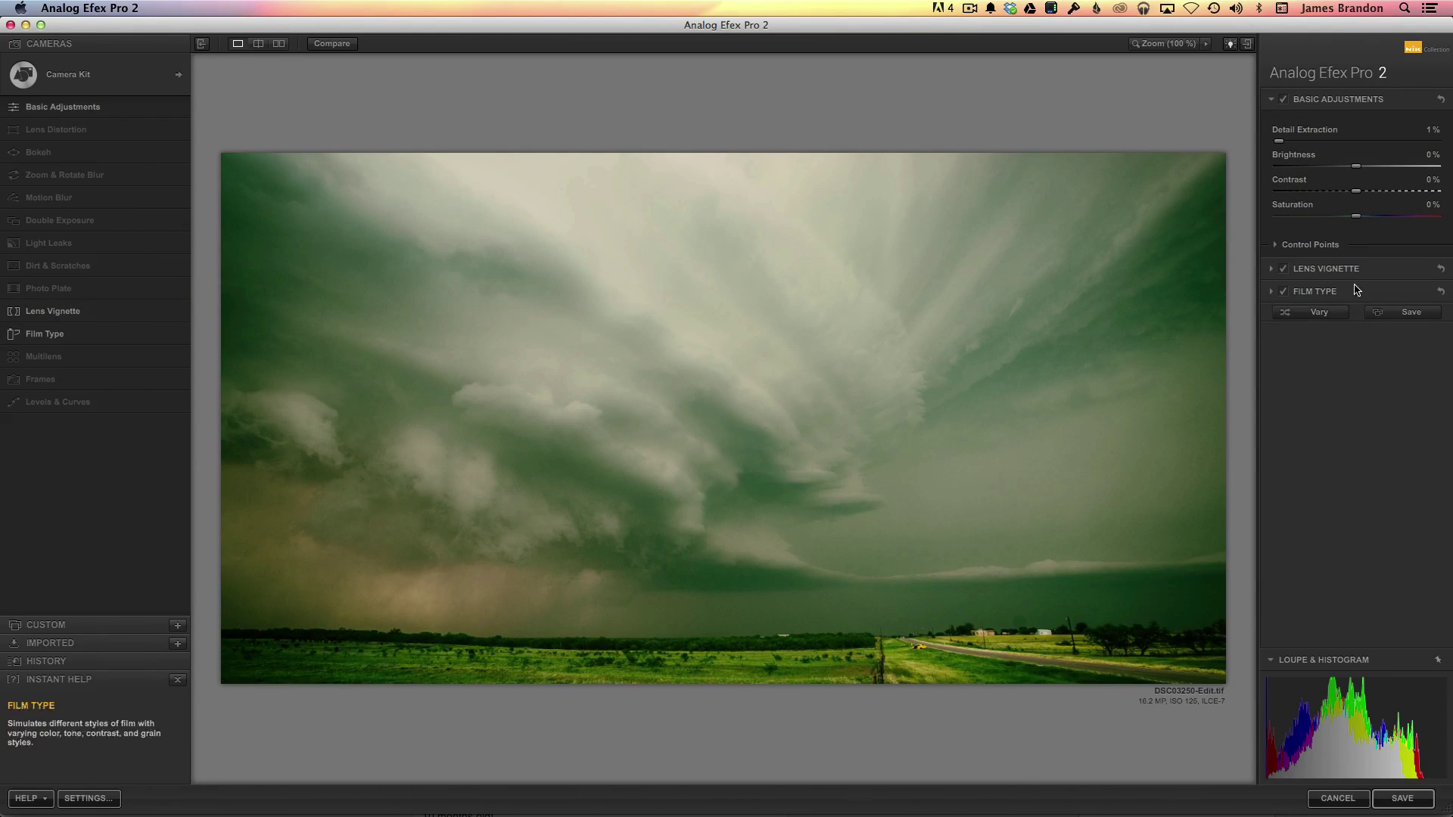
- Try the warm film types Nikko 1 and Nikko 2 and return to Bolton 1
{"action": "left_click", "coordinate": [1277, 293]}
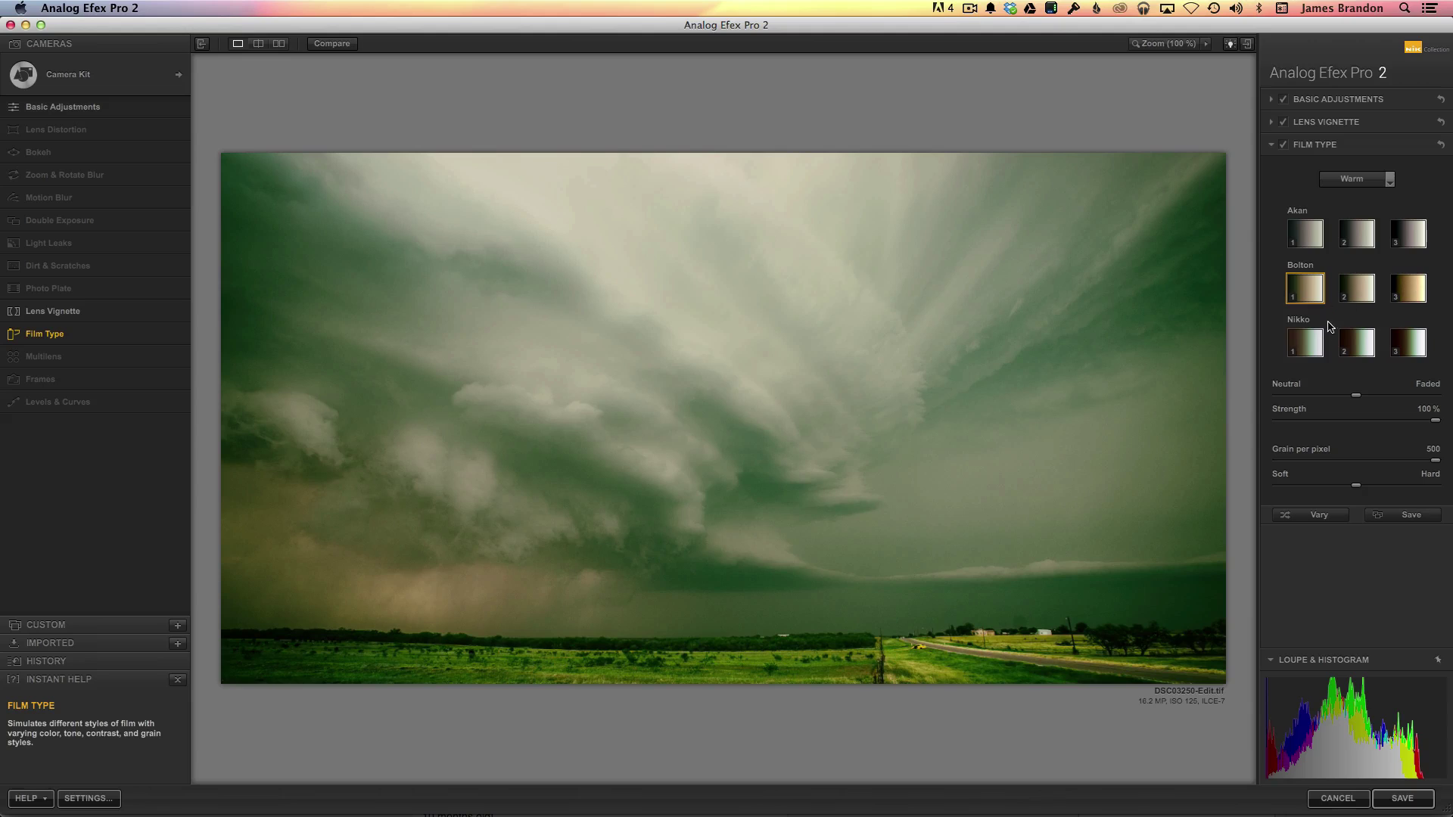
{"action": "left_click", "coordinate": [1311, 346]}
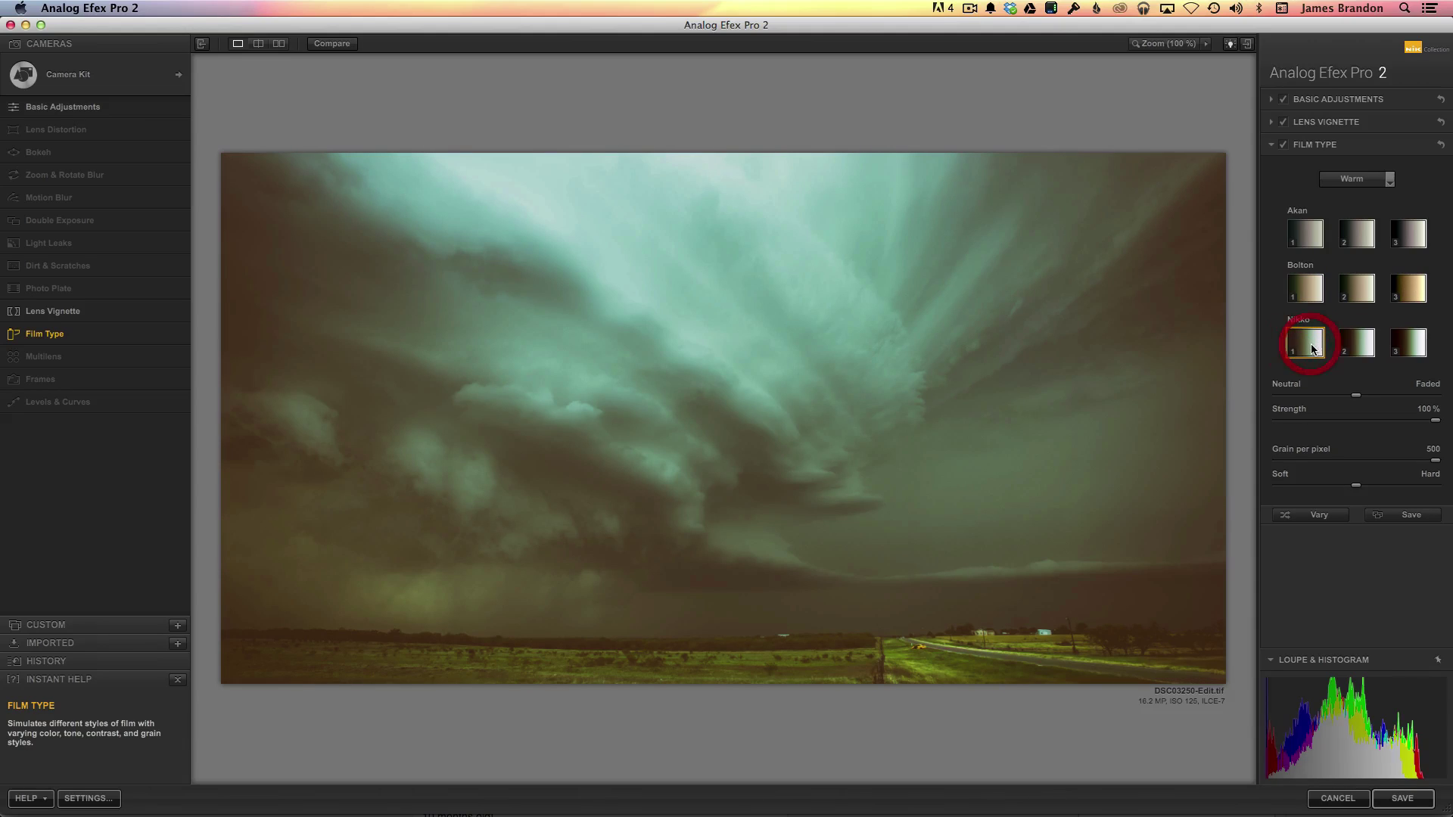
{"action": "left_click", "coordinate": [1367, 351]}
{"action": "left_click", "coordinate": [1306, 289]}
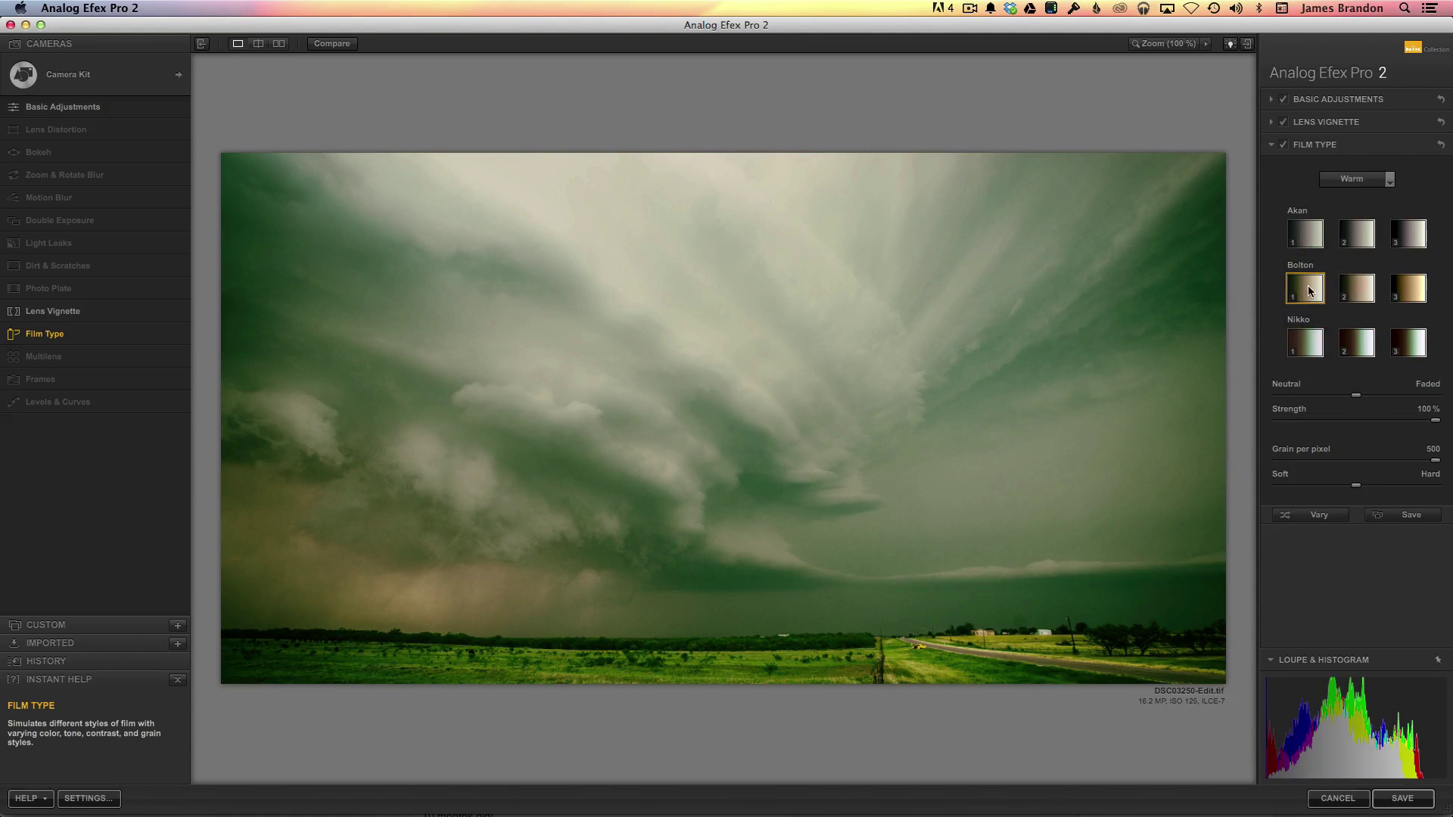
- Compare the three warm Bolton film types on the photo and settle on Bolton 1
{"action": "left_click", "coordinate": [1405, 296]}
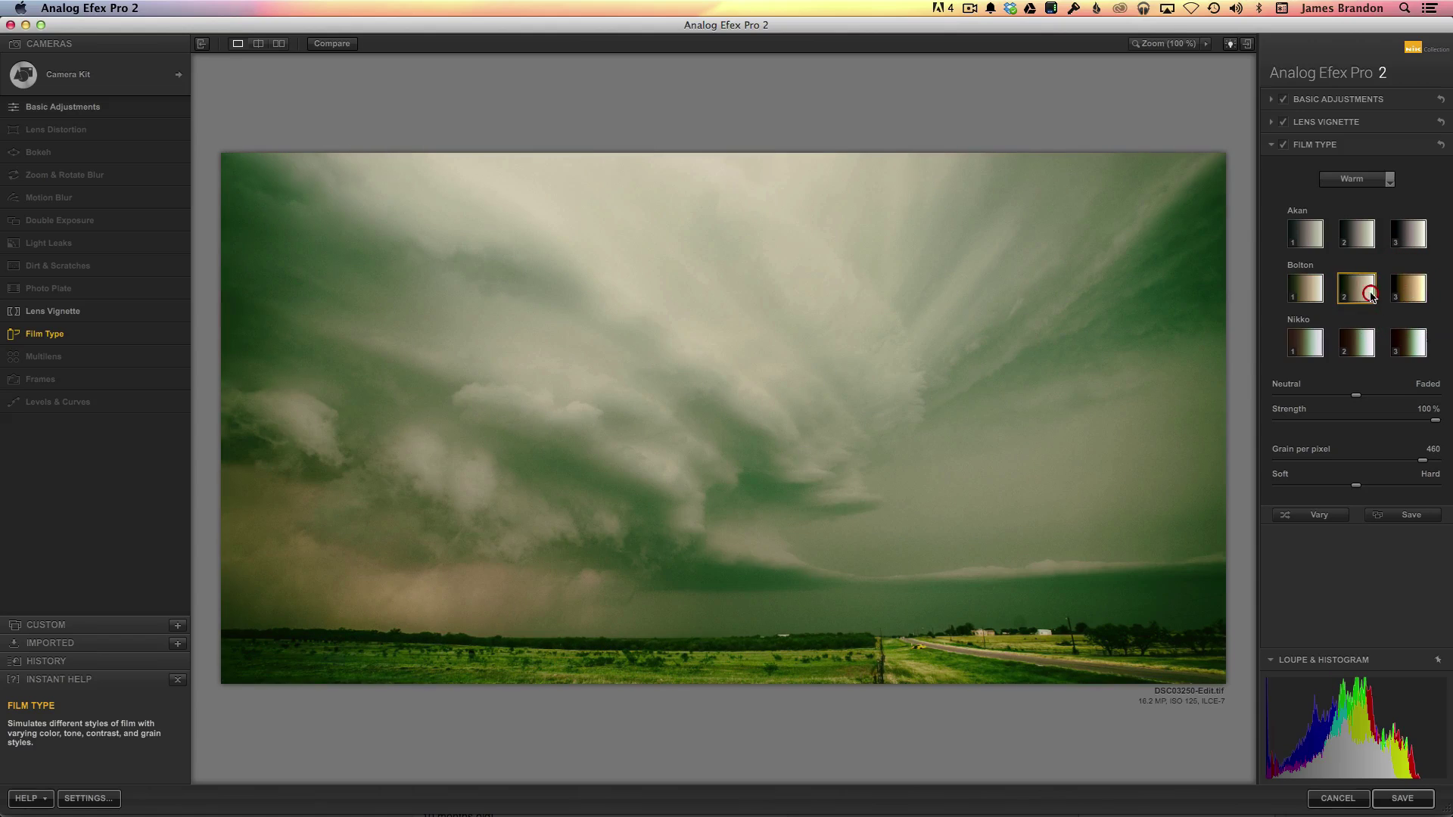
{"action": "left_click", "coordinate": [1340, 294]}
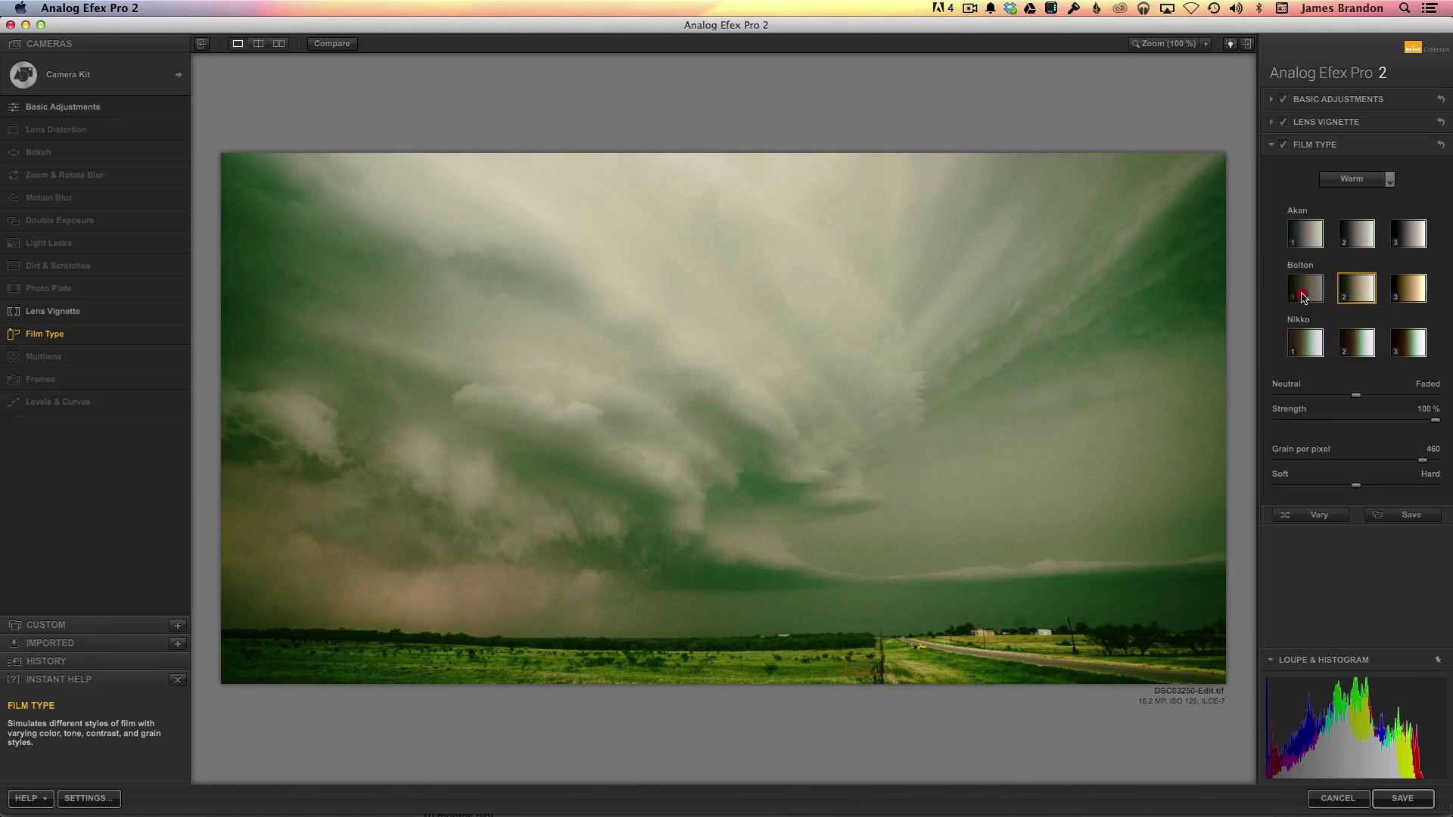
{"action": "left_click", "coordinate": [1306, 295]}
{"action": "left_click", "coordinate": [1357, 294]}
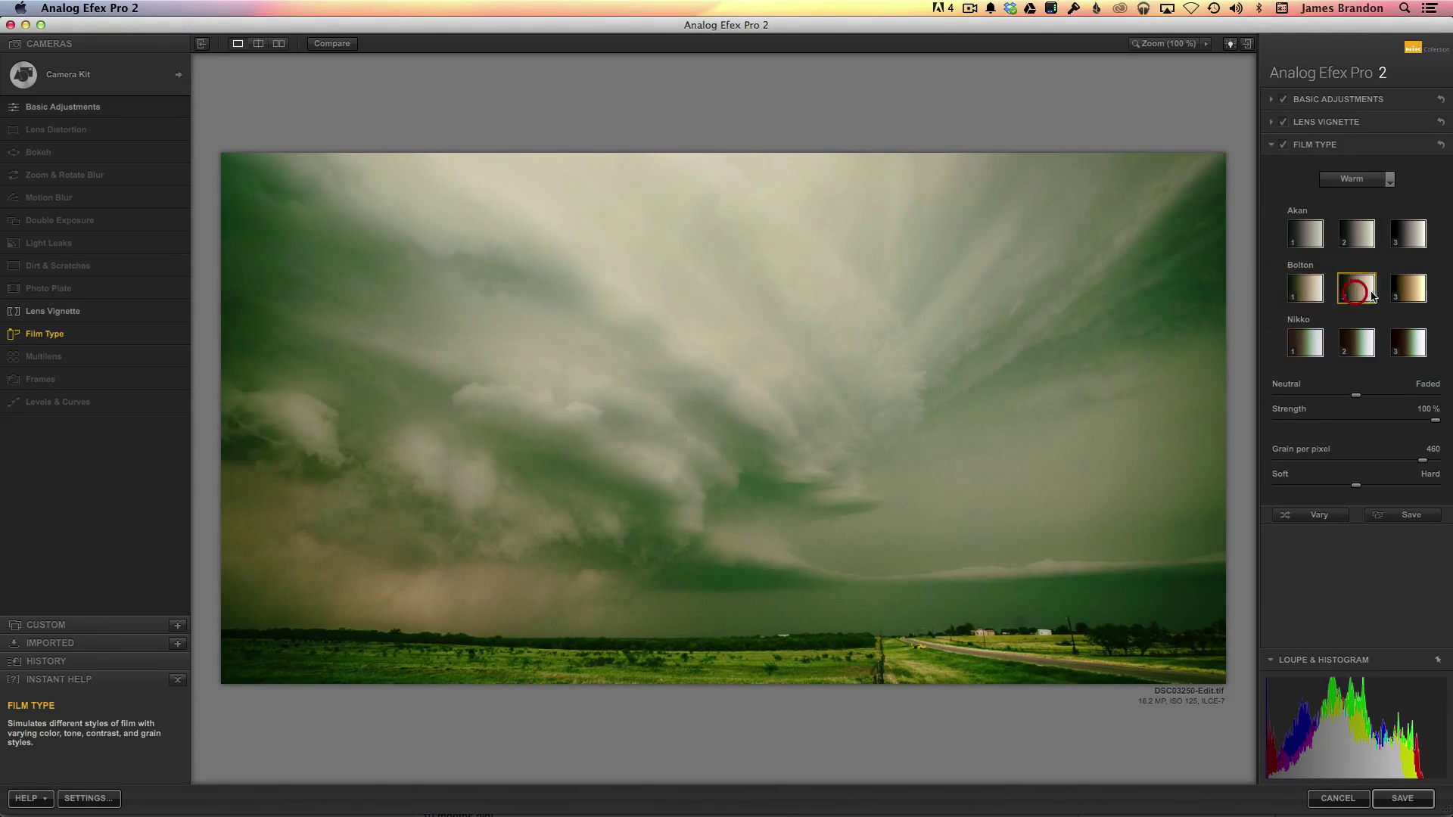
{"action": "left_click", "coordinate": [1403, 294]}
{"action": "left_click", "coordinate": [1349, 295]}
{"action": "left_click", "coordinate": [1306, 294]}
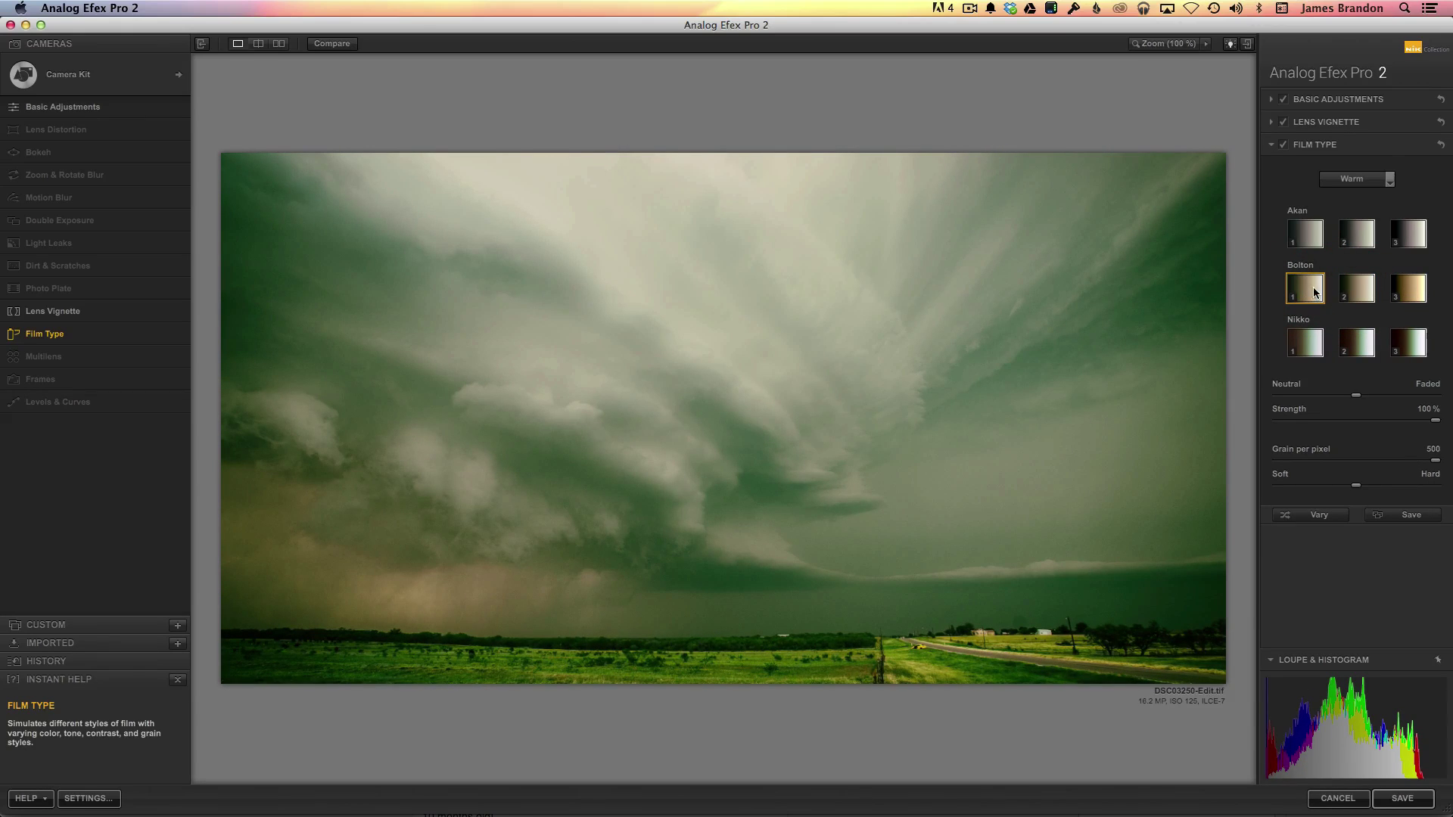
{"action": "left_click", "coordinate": [1350, 290]}
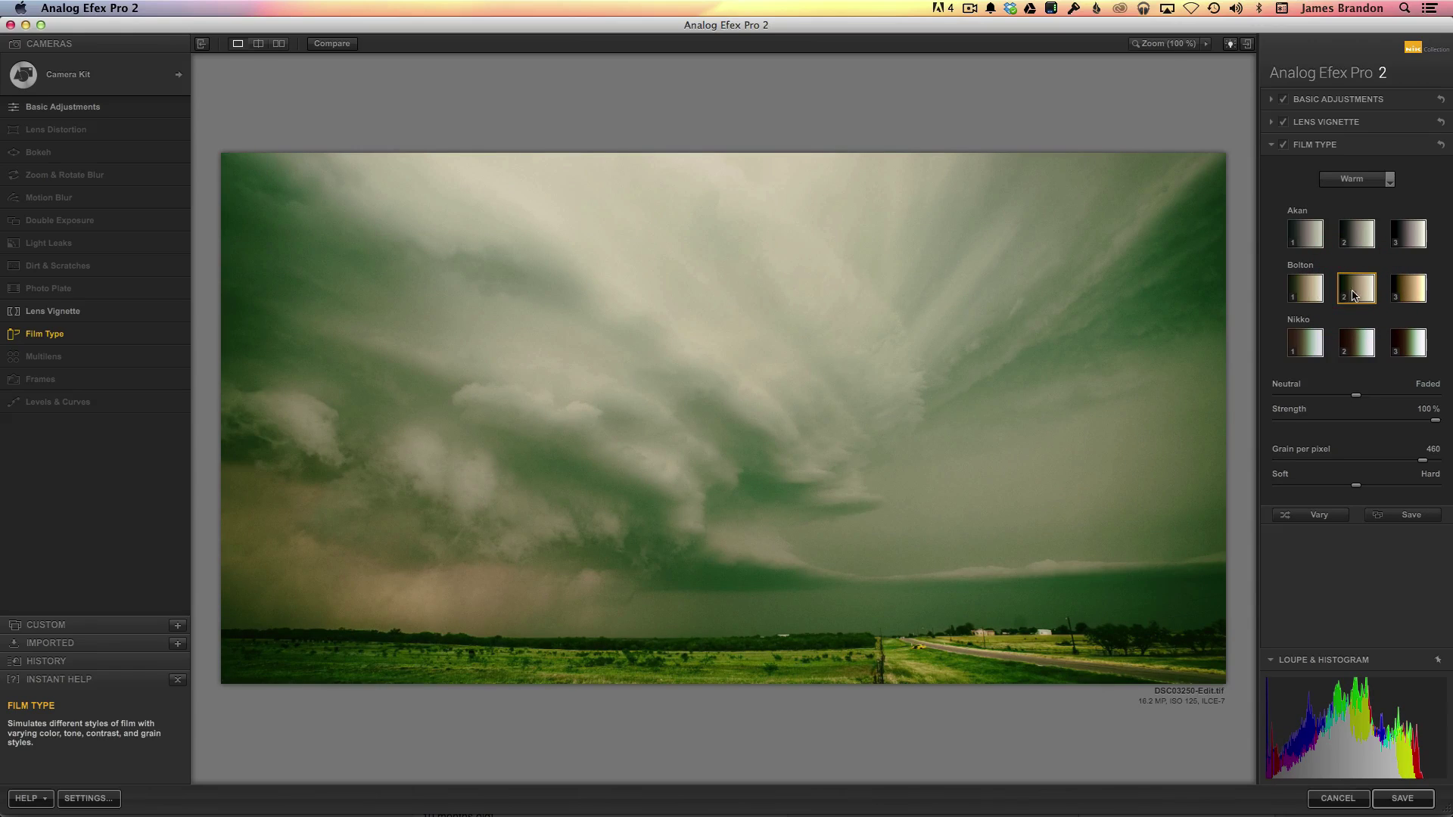
{"action": "left_click", "coordinate": [1312, 296]}
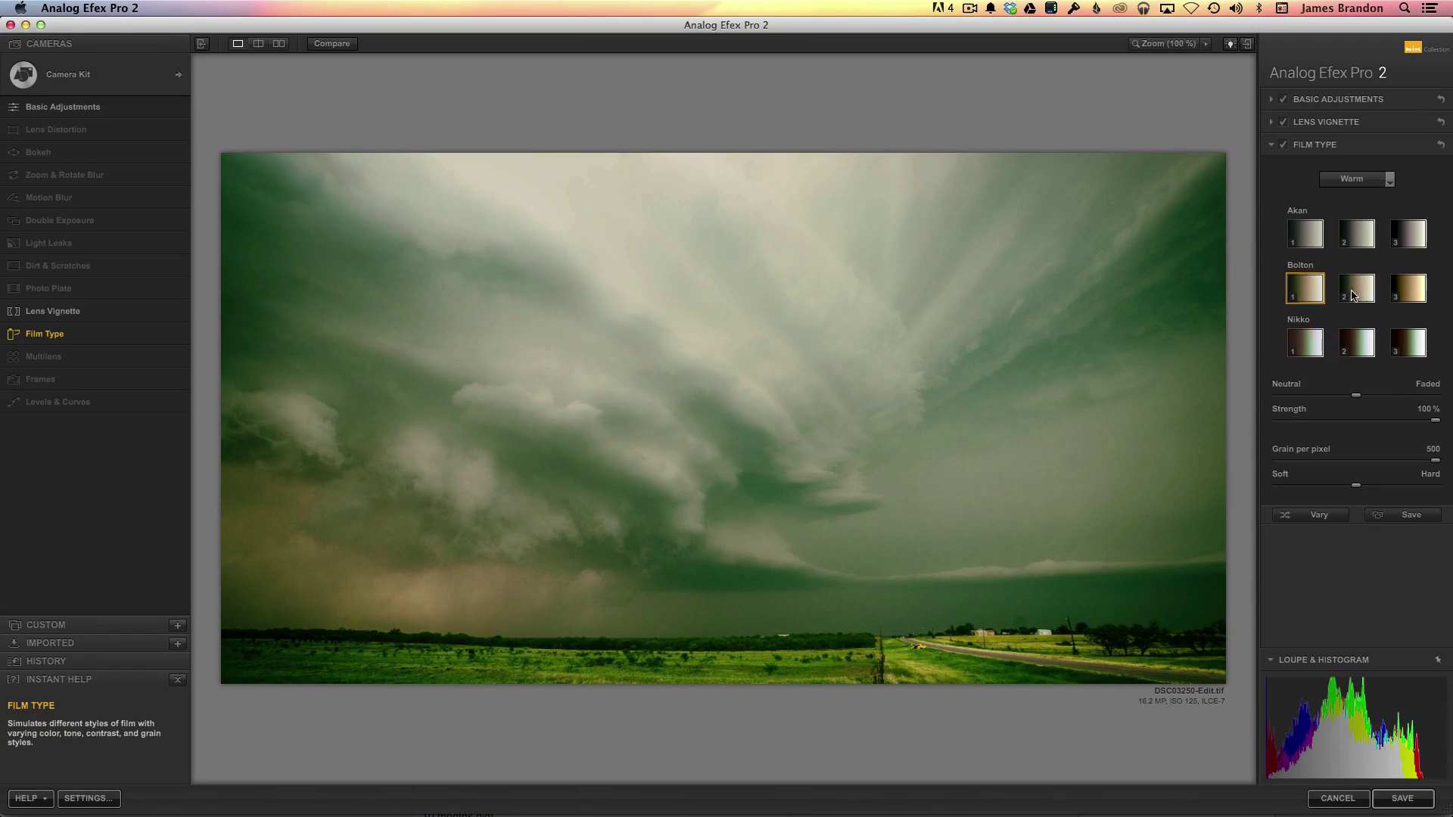
{"action": "left_click", "coordinate": [1352, 292]}
{"action": "left_click", "coordinate": [1308, 293]}
{"action": "left_click", "coordinate": [1313, 291]}
- Shift the film type from Faded toward Neutral, with Strength at 100% and Grain per pixel at 500
{"action": "mouse_move", "coordinate": [1356, 397]}
{"action": "left_mouse_down"}
{"action": "mouse_move", "coordinate": [1374, 396]}
{"action": "mouse_move", "coordinate": [1339, 400]}
{"action": "left_mouse_up"}
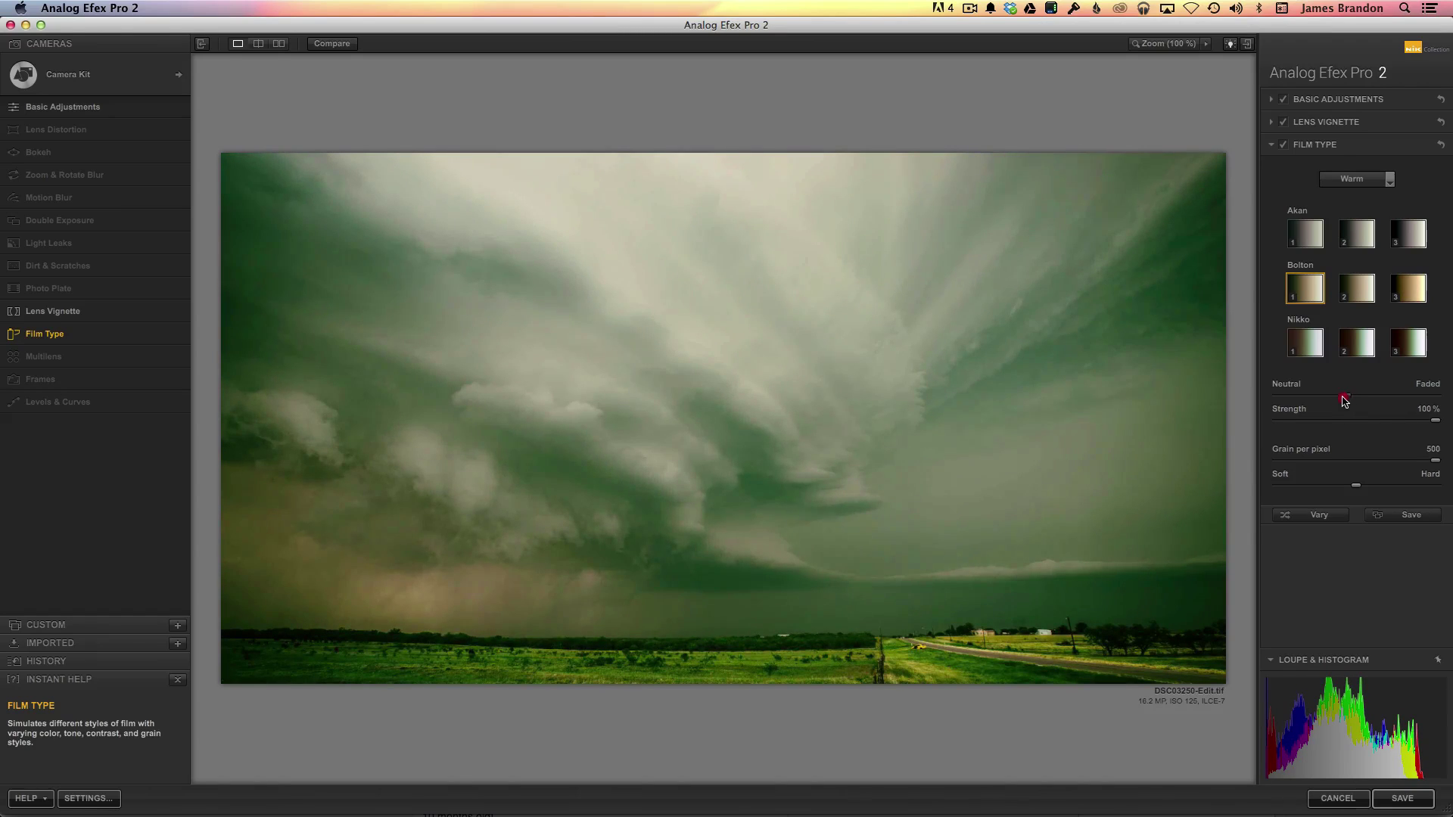
{"action": "left_click_drag", "start_coordinate": [1339, 397], "coordinate": [1326, 398]}
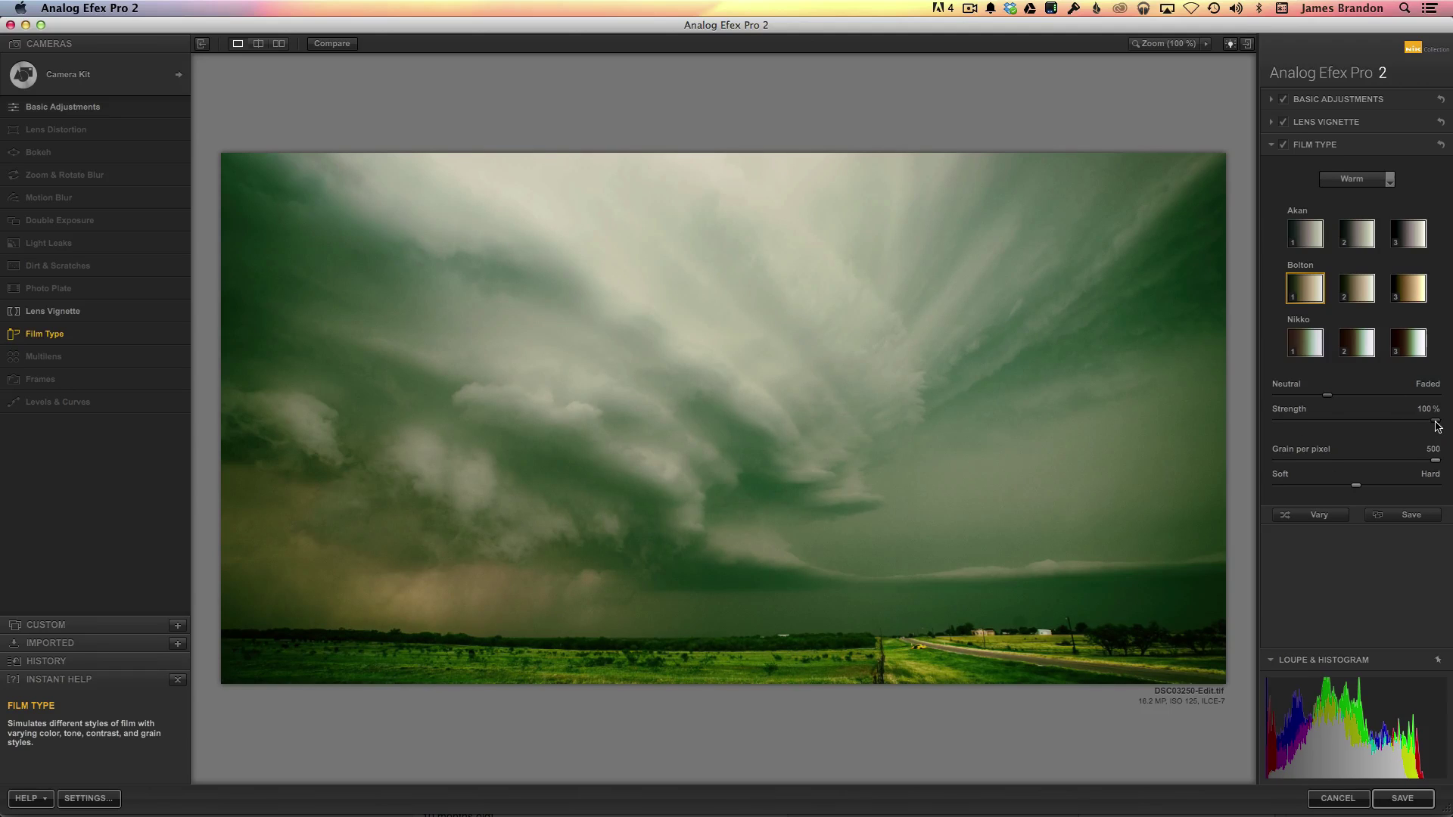
{"action": "mouse_move", "coordinate": [1437, 426]}
{"action": "left_mouse_down"}
{"action": "mouse_move", "coordinate": [1247, 435]}
{"action": "mouse_move", "coordinate": [1450, 426]}
{"action": "left_mouse_up"}
{"action": "mouse_move", "coordinate": [1435, 461]}
{"action": "left_mouse_down"}
{"action": "mouse_move", "coordinate": [1371, 468]}
{"action": "mouse_move", "coordinate": [1447, 465]}
{"action": "mouse_move", "coordinate": [1313, 469]}
{"action": "mouse_move", "coordinate": [1450, 462]}
{"action": "left_mouse_up"}
{"action": "left_click", "coordinate": [1271, 147]}
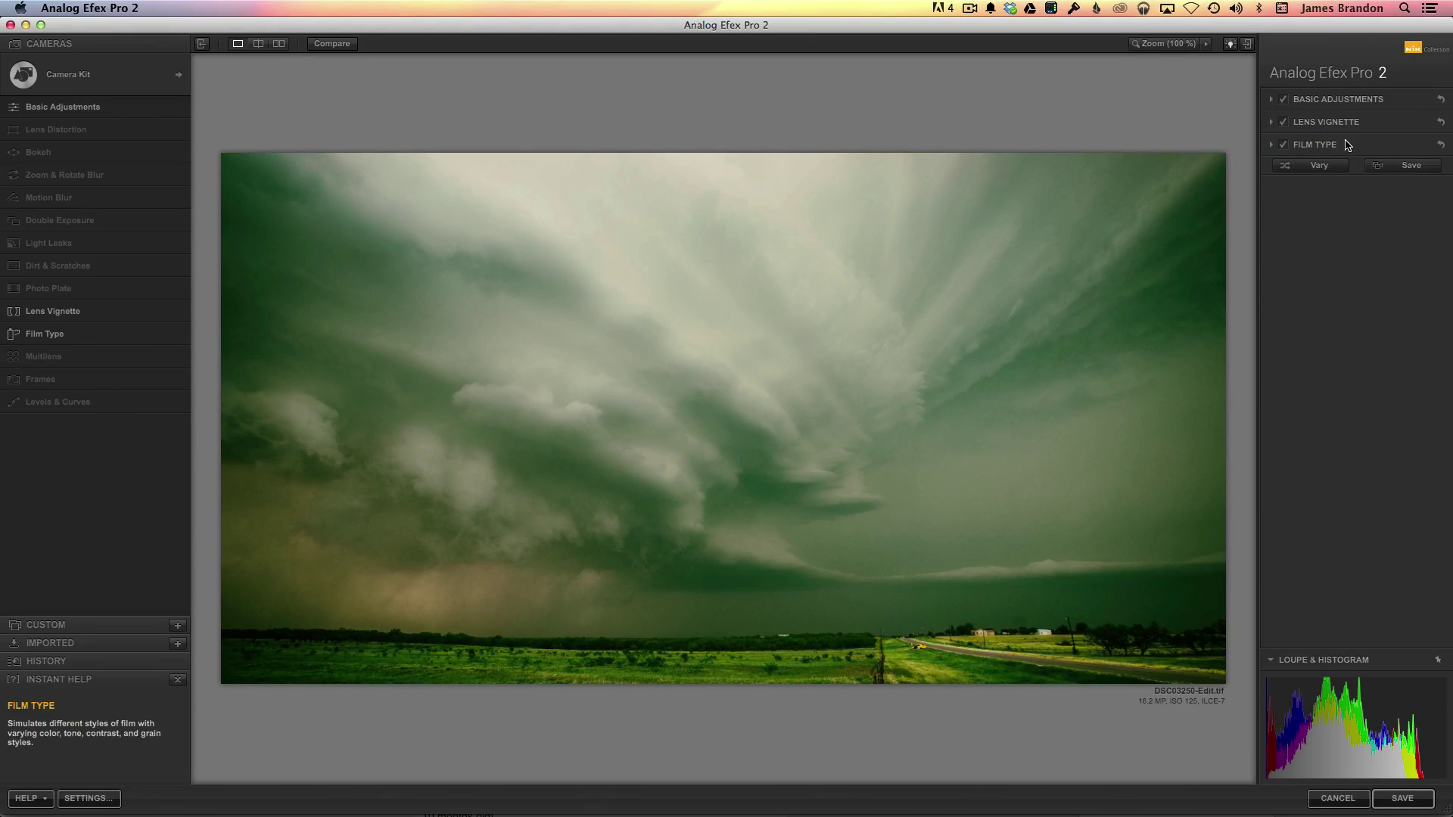
- Set the lens vignette's Amount to -11% and Size to 100%, and move its centre to the clouds in the photo's lower left
{"action": "left_click", "coordinate": [1273, 123]}
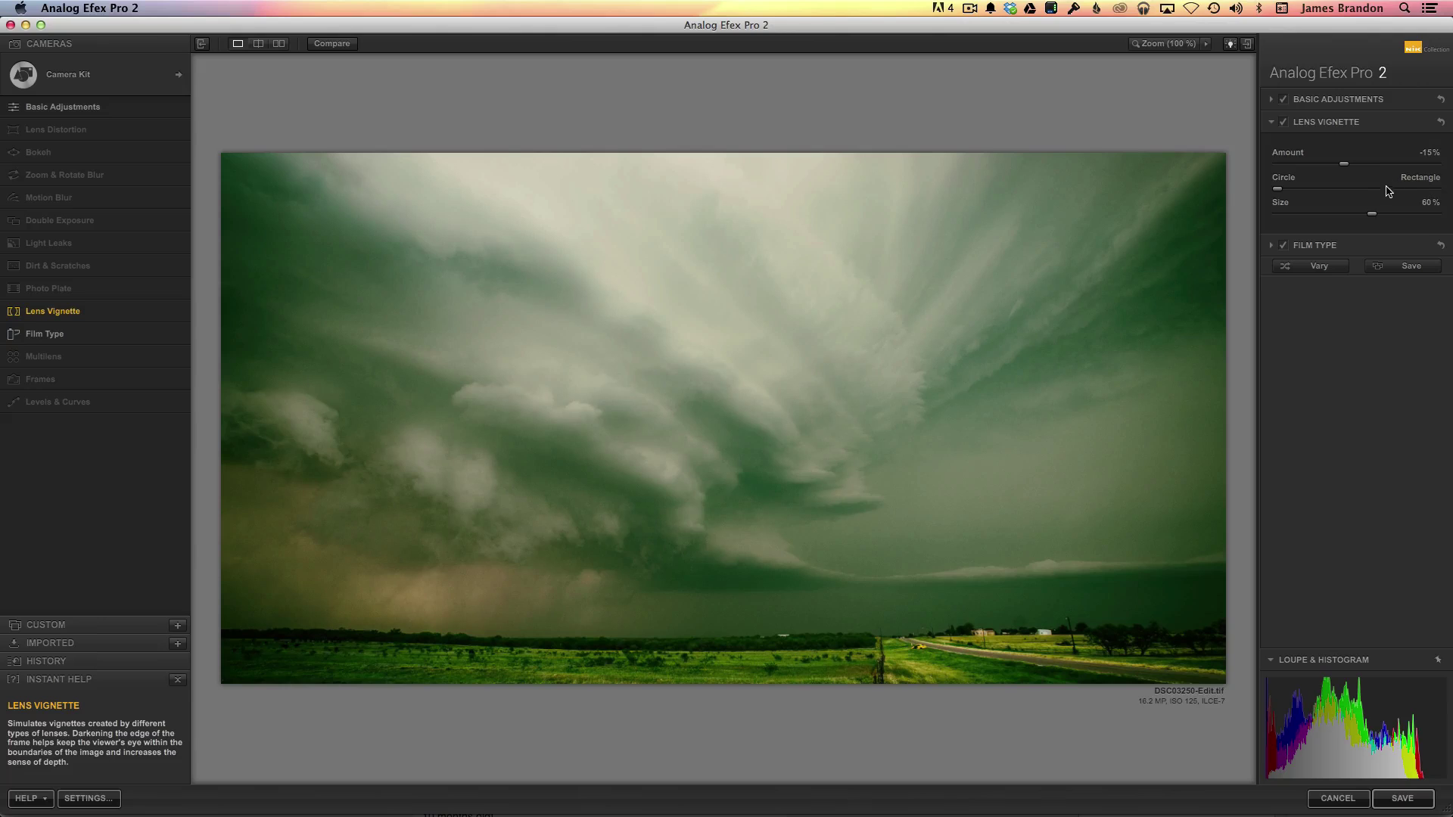
{"action": "mouse_move", "coordinate": [647, 435]}
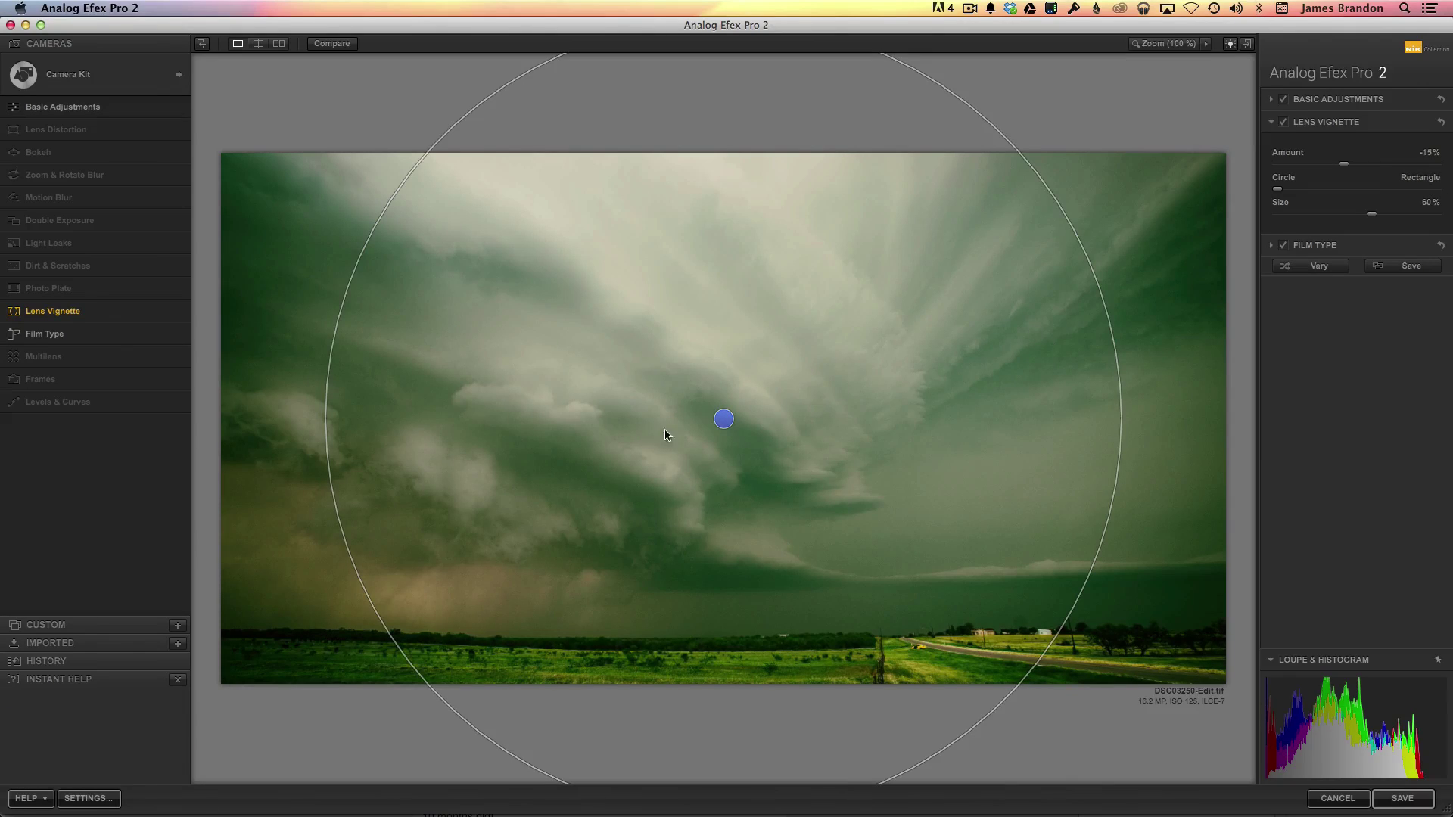
{"action": "mouse_move", "coordinate": [726, 420]}
{"action": "left_mouse_down"}
{"action": "mouse_move", "coordinate": [709, 426]}
{"action": "mouse_move", "coordinate": [770, 421]}
{"action": "mouse_move", "coordinate": [818, 441]}
{"action": "mouse_move", "coordinate": [670, 420]}
{"action": "mouse_move", "coordinate": [697, 401]}
{"action": "mouse_move", "coordinate": [820, 444]}
{"action": "mouse_move", "coordinate": [807, 396]}
{"action": "mouse_move", "coordinate": [662, 417]}
{"action": "mouse_move", "coordinate": [772, 396]}
{"action": "mouse_move", "coordinate": [827, 415]}
{"action": "mouse_move", "coordinate": [788, 363]}
{"action": "mouse_move", "coordinate": [669, 447]}
{"action": "mouse_move", "coordinate": [577, 380]}
{"action": "mouse_move", "coordinate": [701, 445]}
{"action": "mouse_move", "coordinate": [739, 411]}
{"action": "mouse_move", "coordinate": [736, 425]}
{"action": "left_mouse_up"}
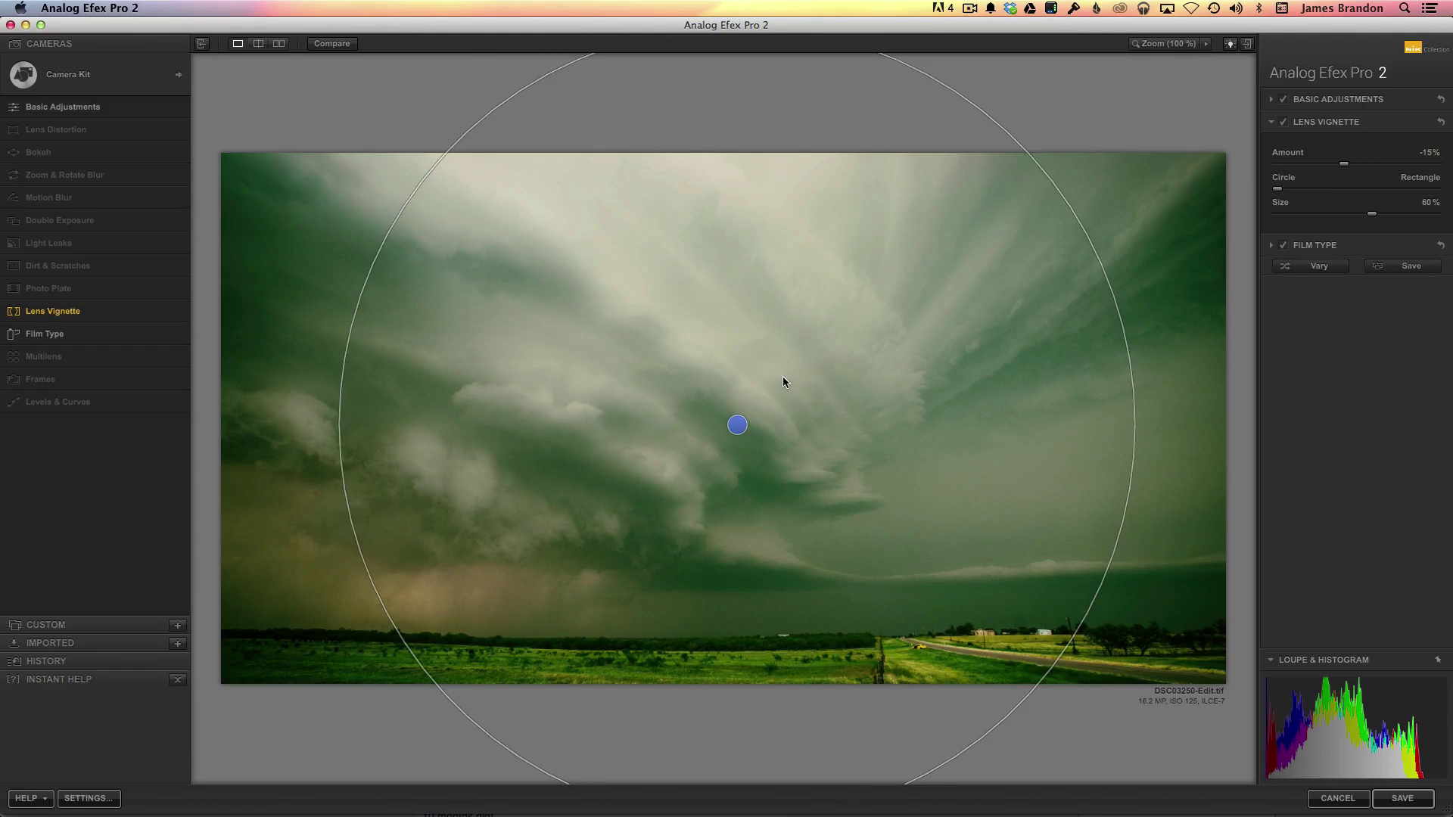
{"action": "left_click_drag", "start_coordinate": [1344, 166], "coordinate": [1446, 218]}
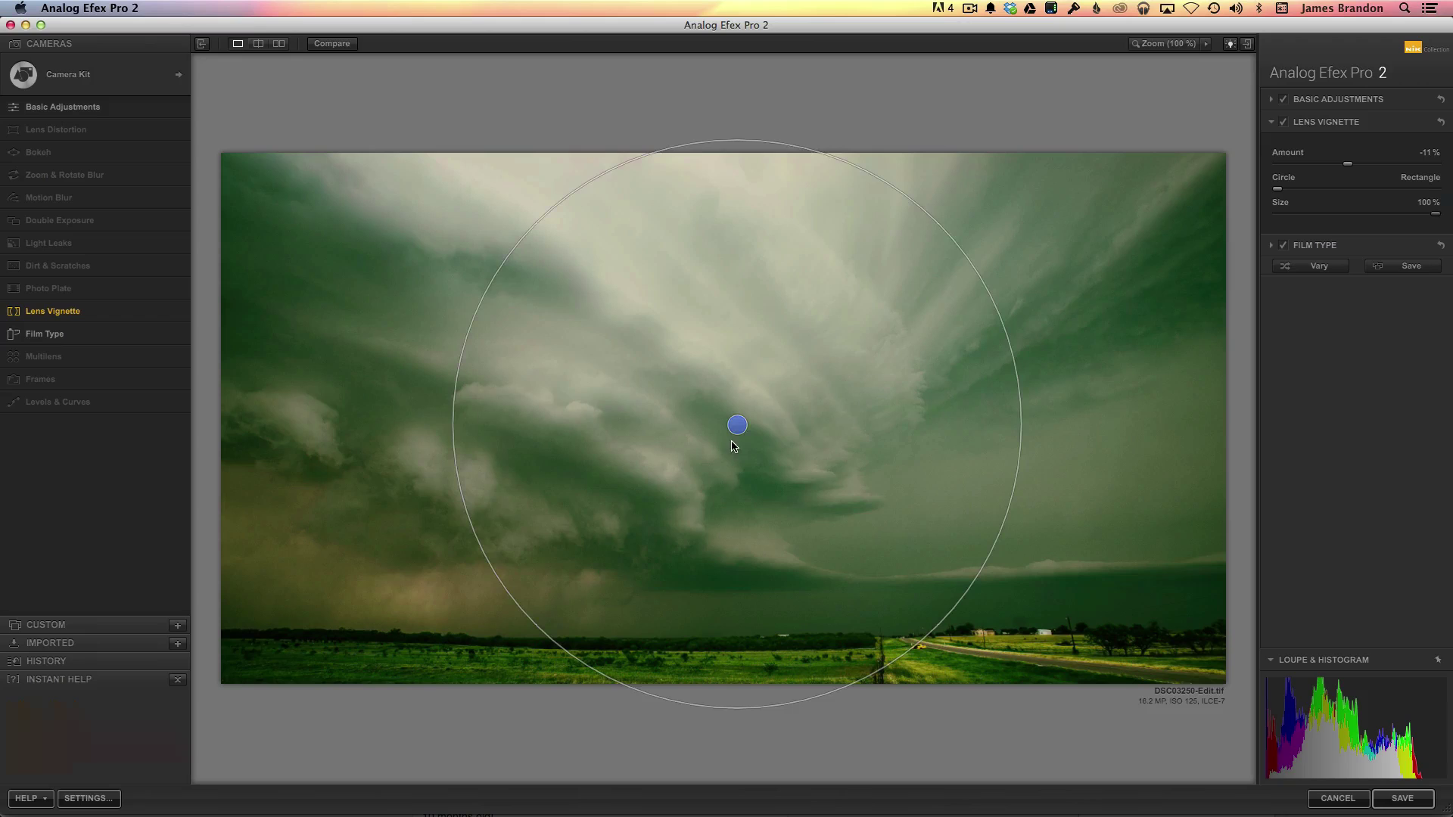
{"action": "left_click_drag", "start_coordinate": [737, 425], "coordinate": [511, 506]}
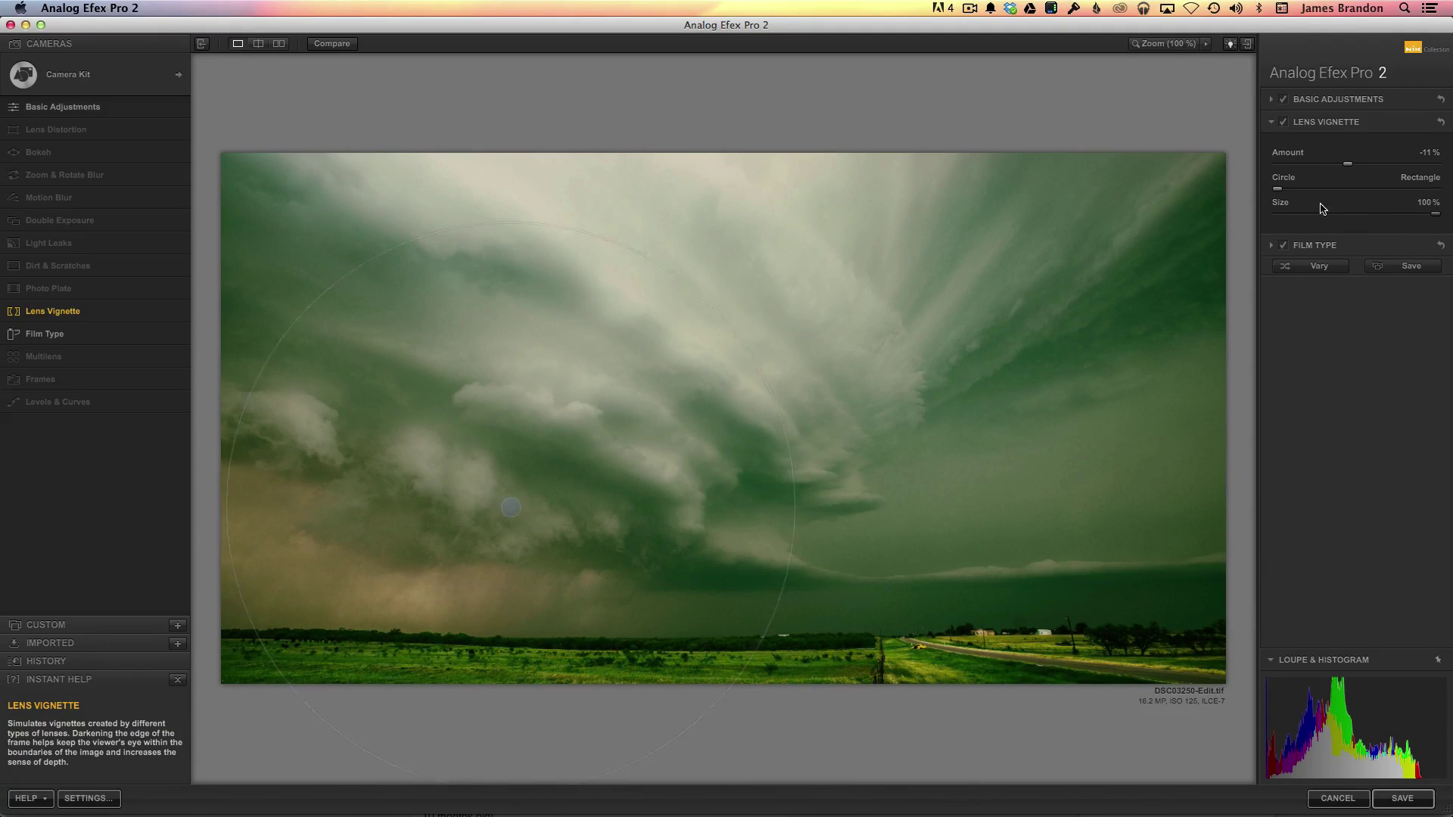
- Set the lens vignette's Size to 71% and Amount to -22%, and close the filter's settings
{"action": "left_click_drag", "start_coordinate": [1435, 214], "coordinate": [1393, 218]}
{"action": "mouse_move", "coordinate": [1347, 164]}
{"action": "left_mouse_down"}
{"action": "mouse_move", "coordinate": [1302, 172]}
{"action": "mouse_move", "coordinate": [1338, 173]}
{"action": "left_mouse_up"}
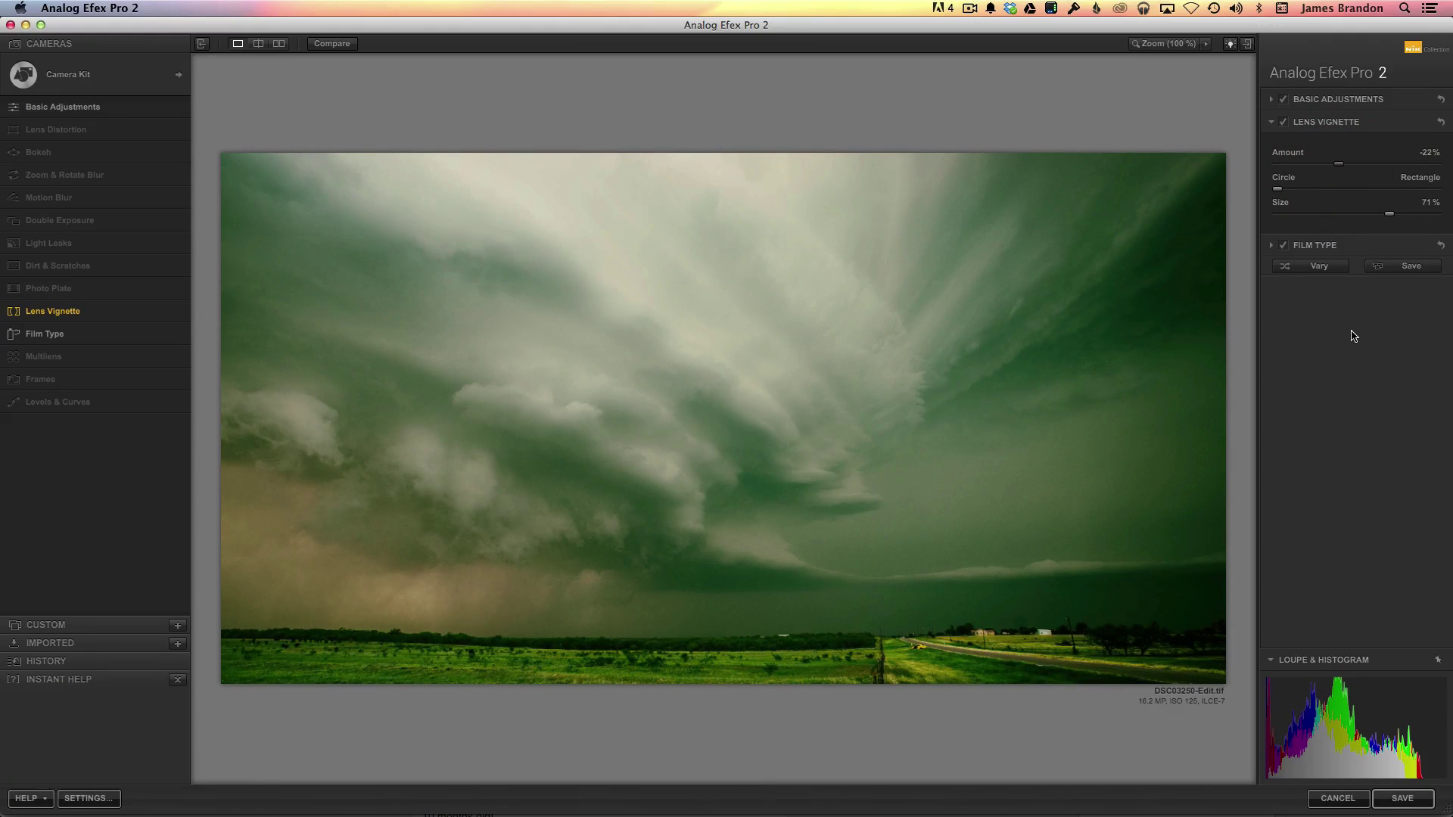
{"action": "left_click", "coordinate": [1271, 124]}
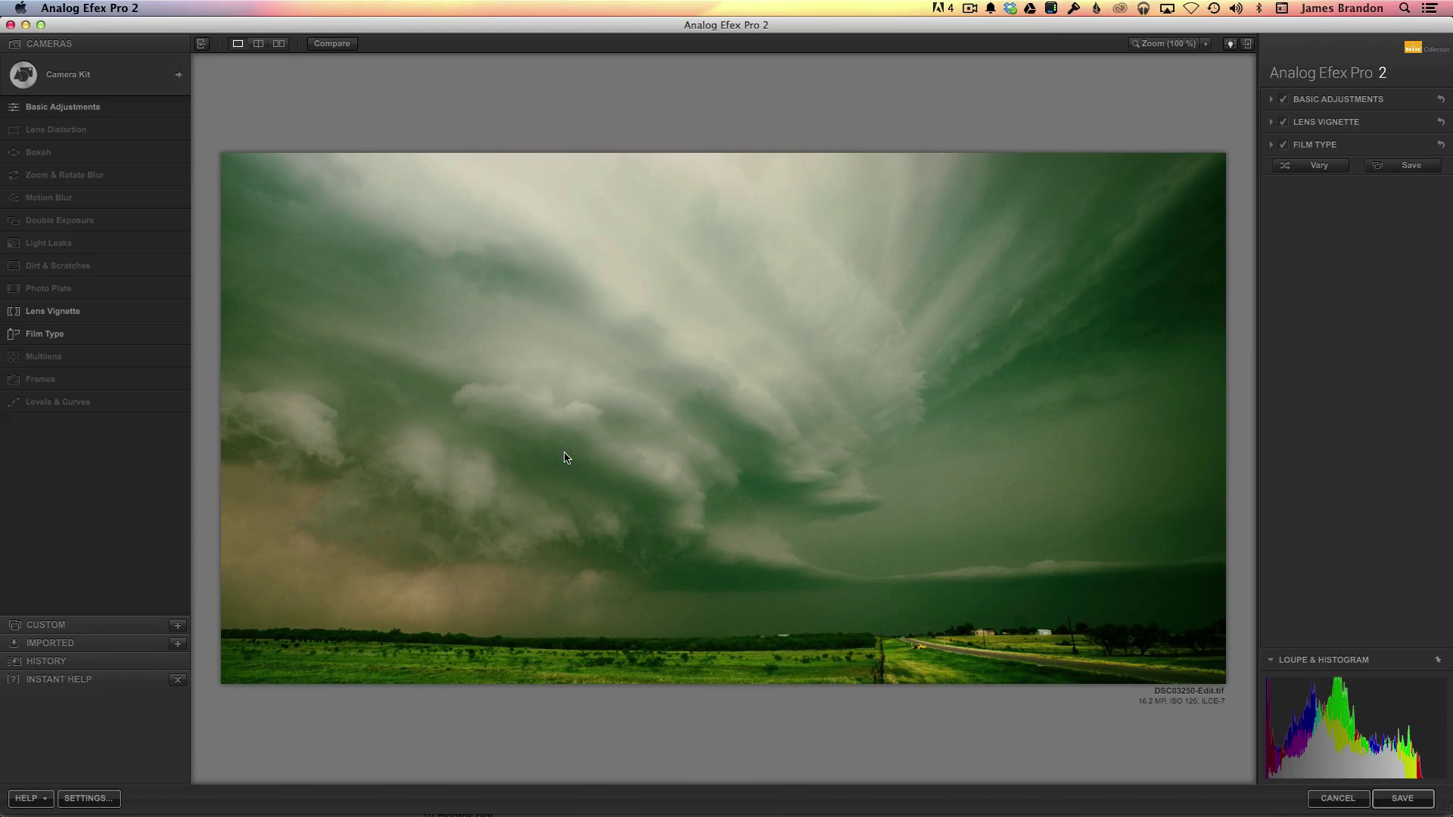
- Add the Bokeh filter and move its focus centre to the rain clouds in the photo's lower left
{"action": "mouse_move", "coordinate": [101, 246]}
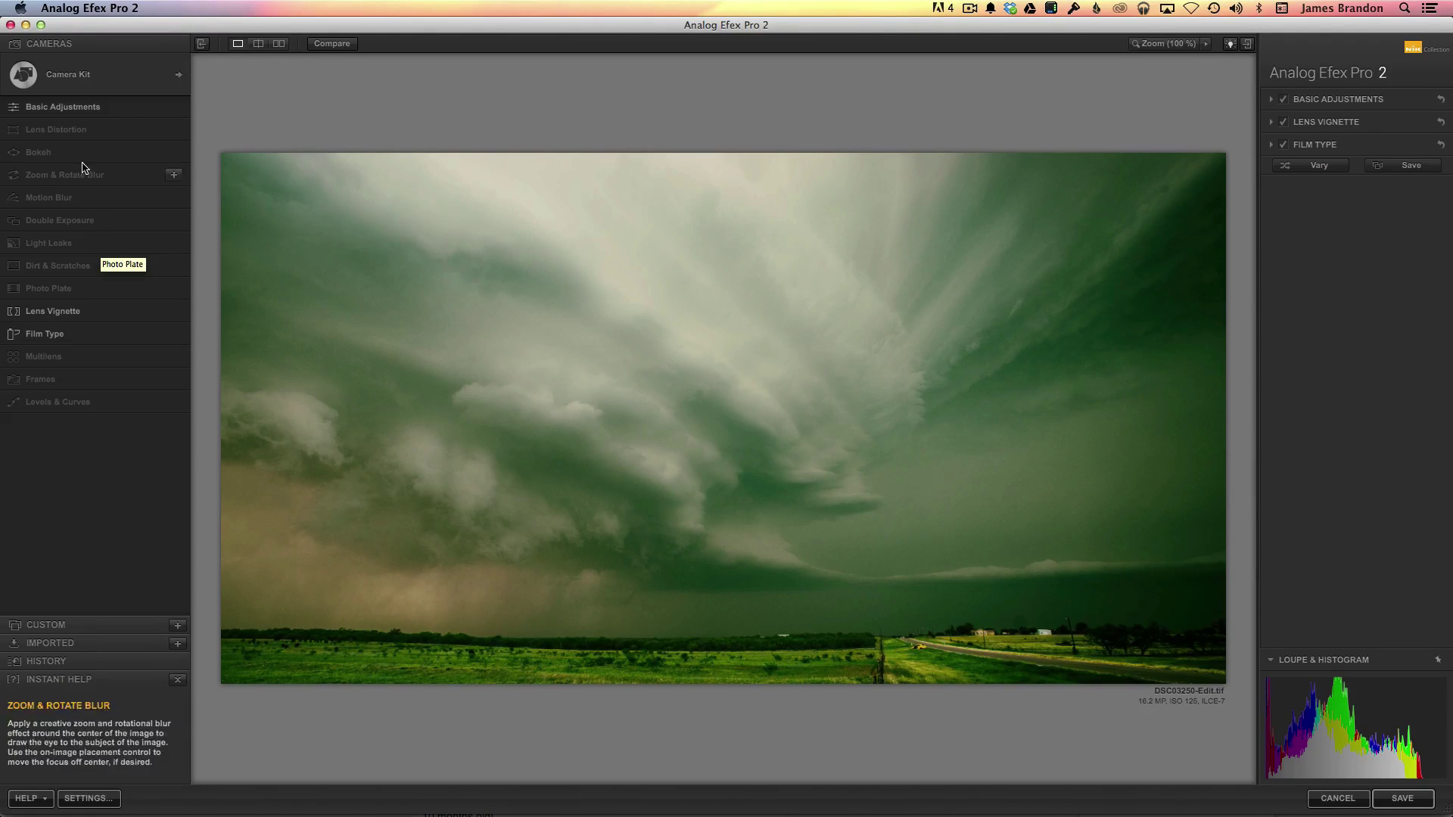
{"action": "mouse_move", "coordinate": [56, 155]}
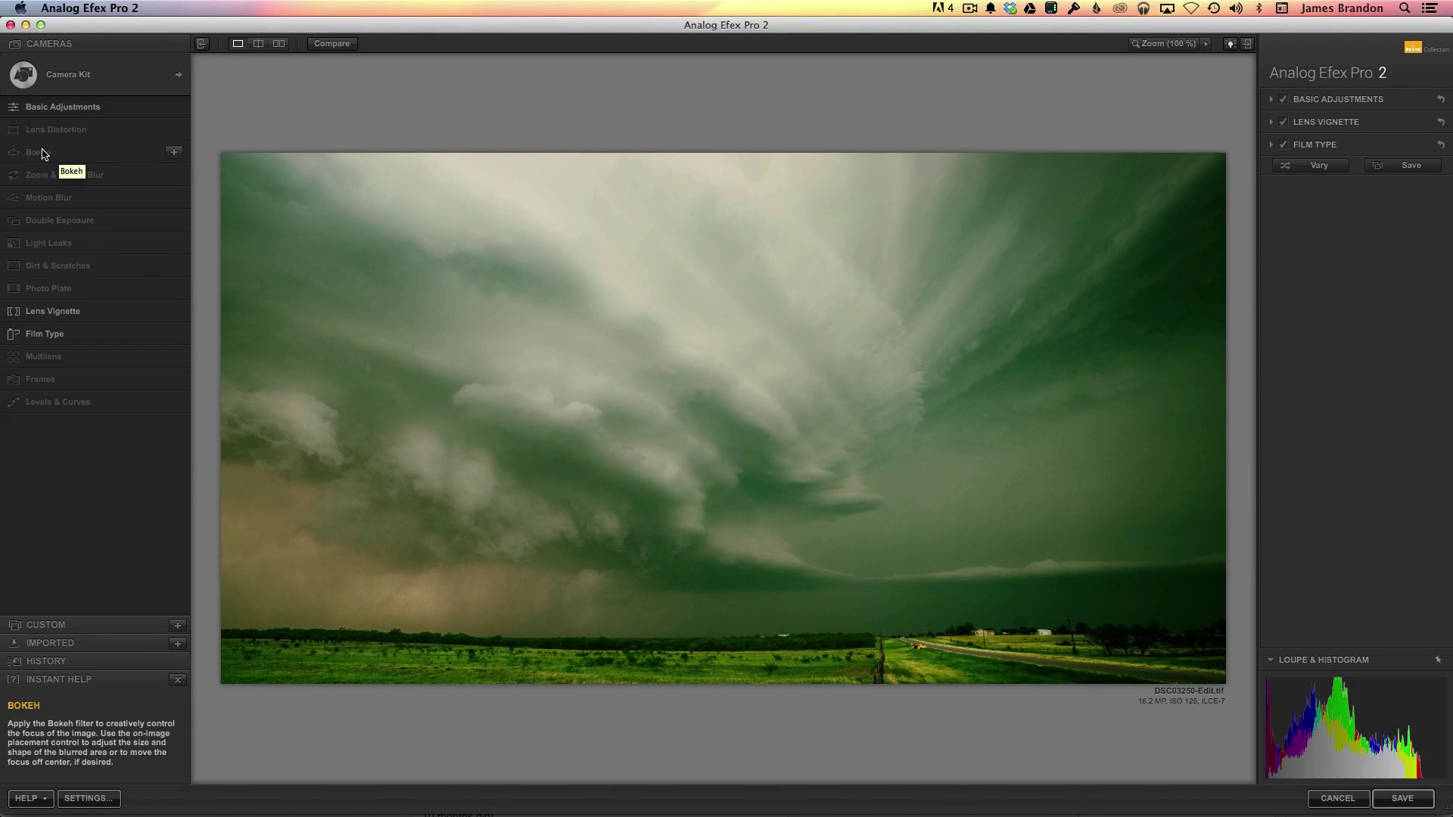
{"action": "left_click", "coordinate": [173, 154]}
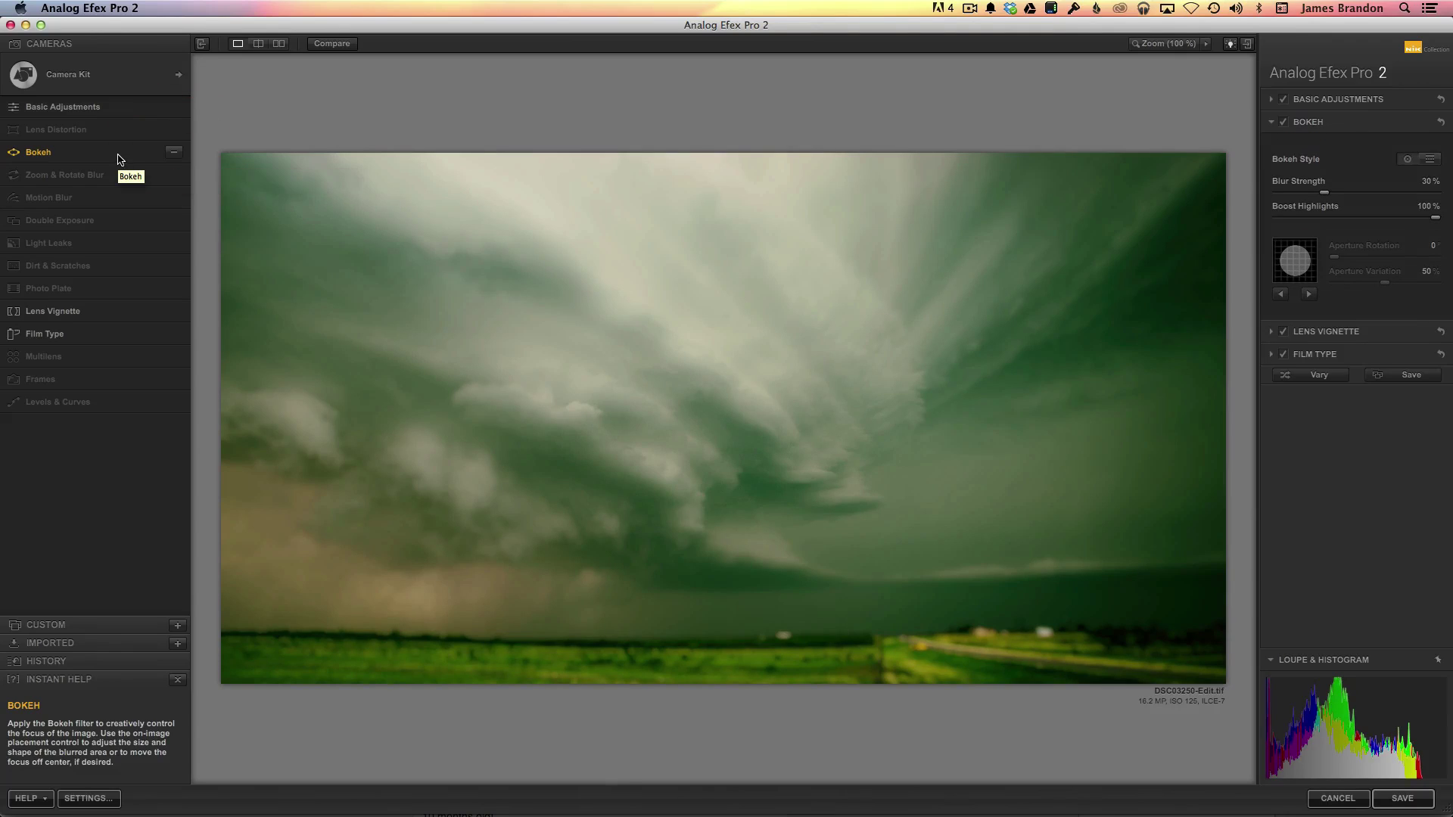
{"action": "mouse_move", "coordinate": [743, 407]}
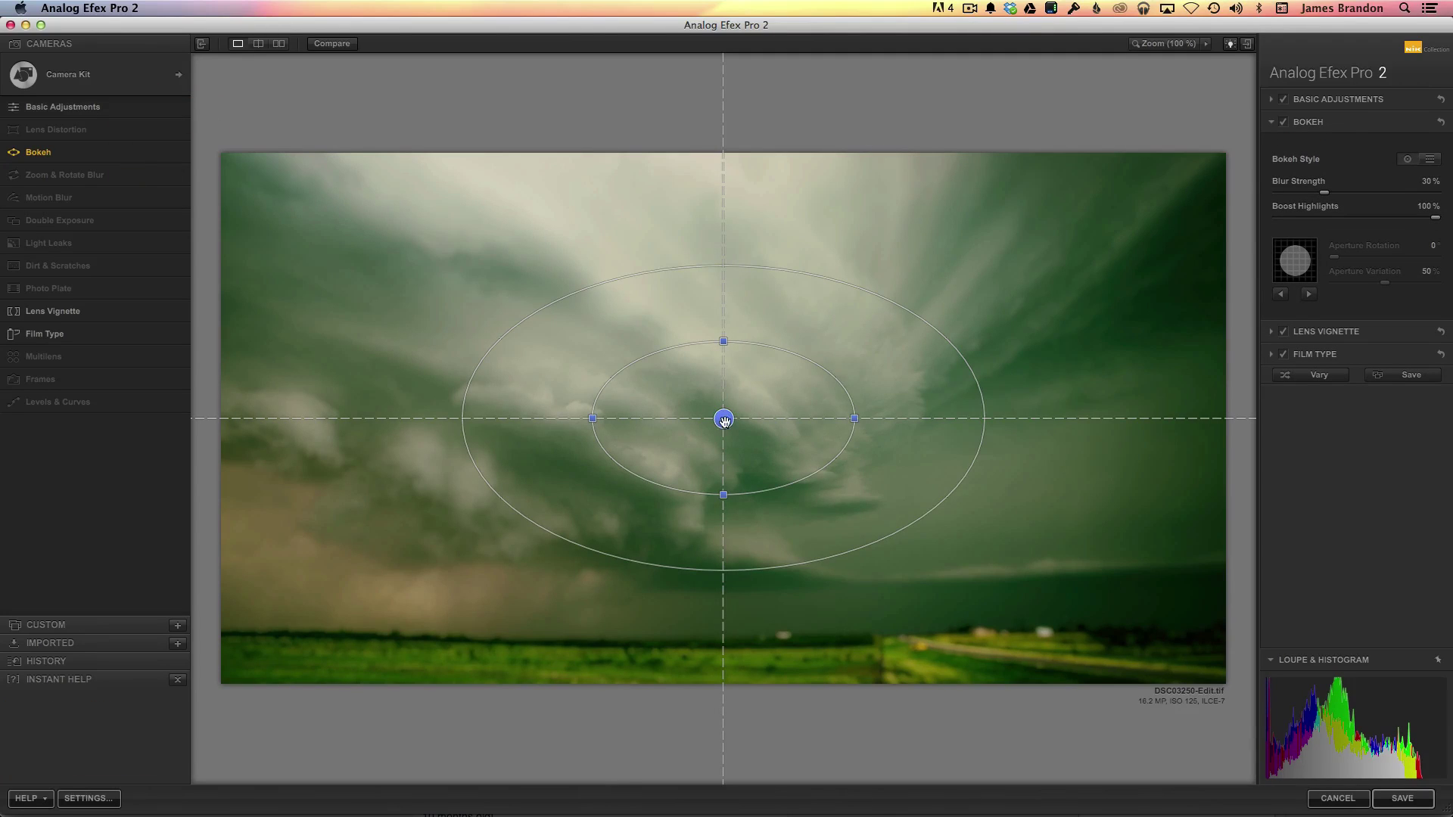
{"action": "left_click_drag", "start_coordinate": [723, 421], "coordinate": [421, 552]}
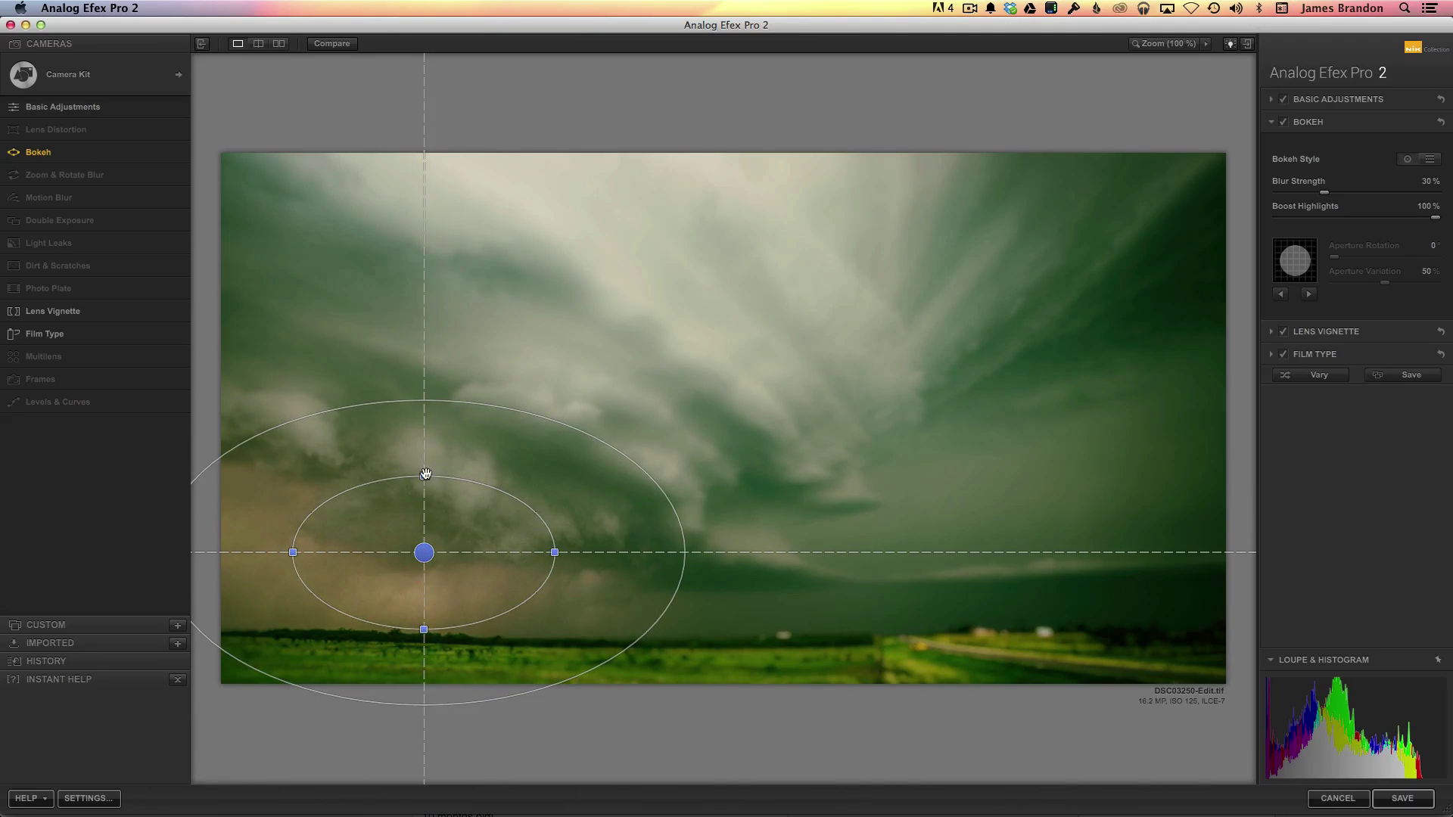
- Enlarge the Bokeh's protected oval to about 30%, 33% around the lower-left clouds and pull its outer transition ring slightly inward
{"action": "left_click_drag", "start_coordinate": [422, 469], "coordinate": [424, 375]}
{"action": "left_click_drag", "start_coordinate": [556, 546], "coordinate": [627, 552]}
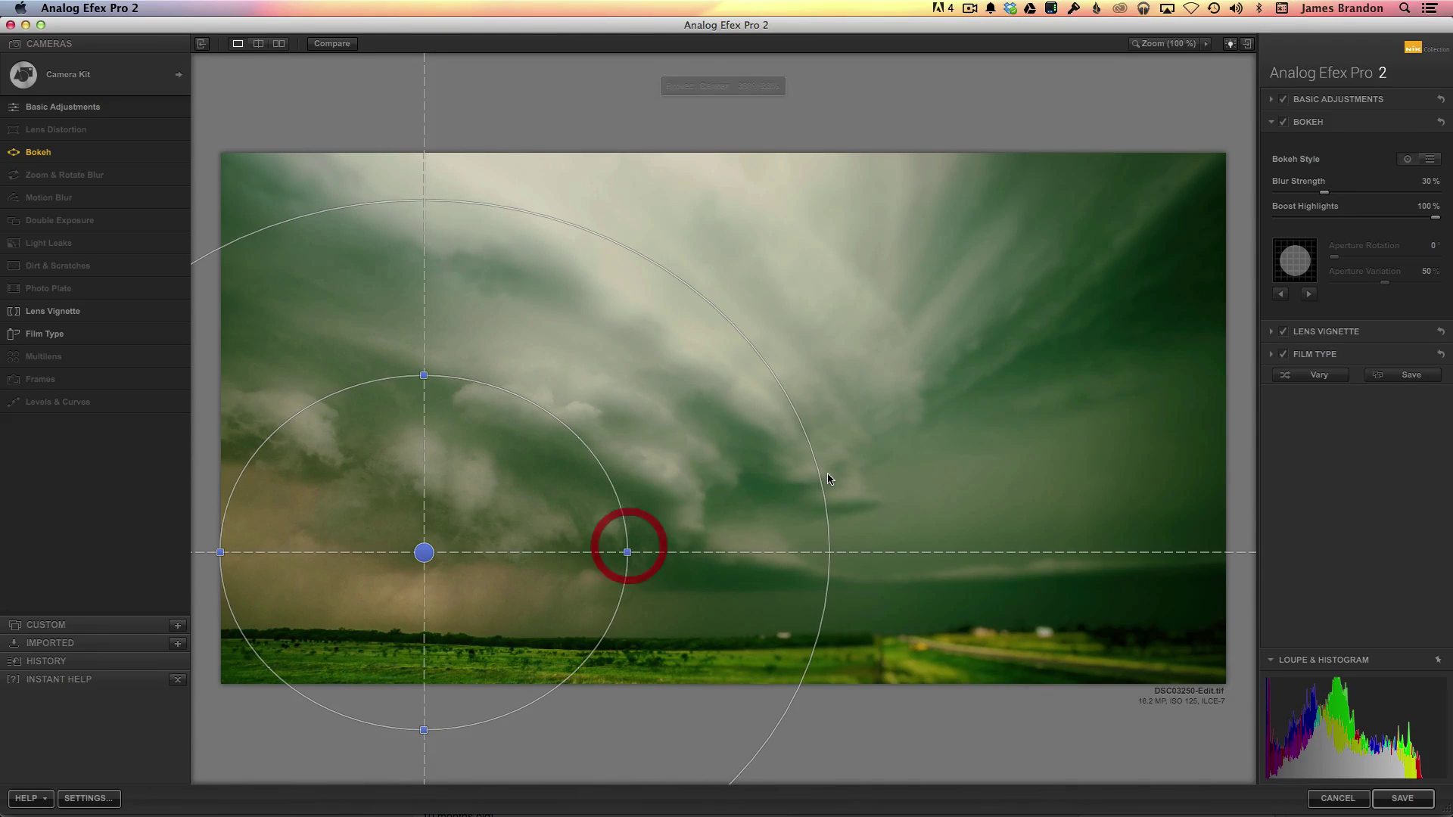
{"action": "mouse_move", "coordinate": [820, 480]}
{"action": "left_mouse_down"}
{"action": "mouse_move", "coordinate": [681, 486]}
{"action": "mouse_move", "coordinate": [801, 483]}
{"action": "left_mouse_up"}
{"action": "left_click_drag", "start_coordinate": [627, 552], "coordinate": [639, 552]}
{"action": "left_click_drag", "start_coordinate": [424, 375], "coordinate": [424, 352]}
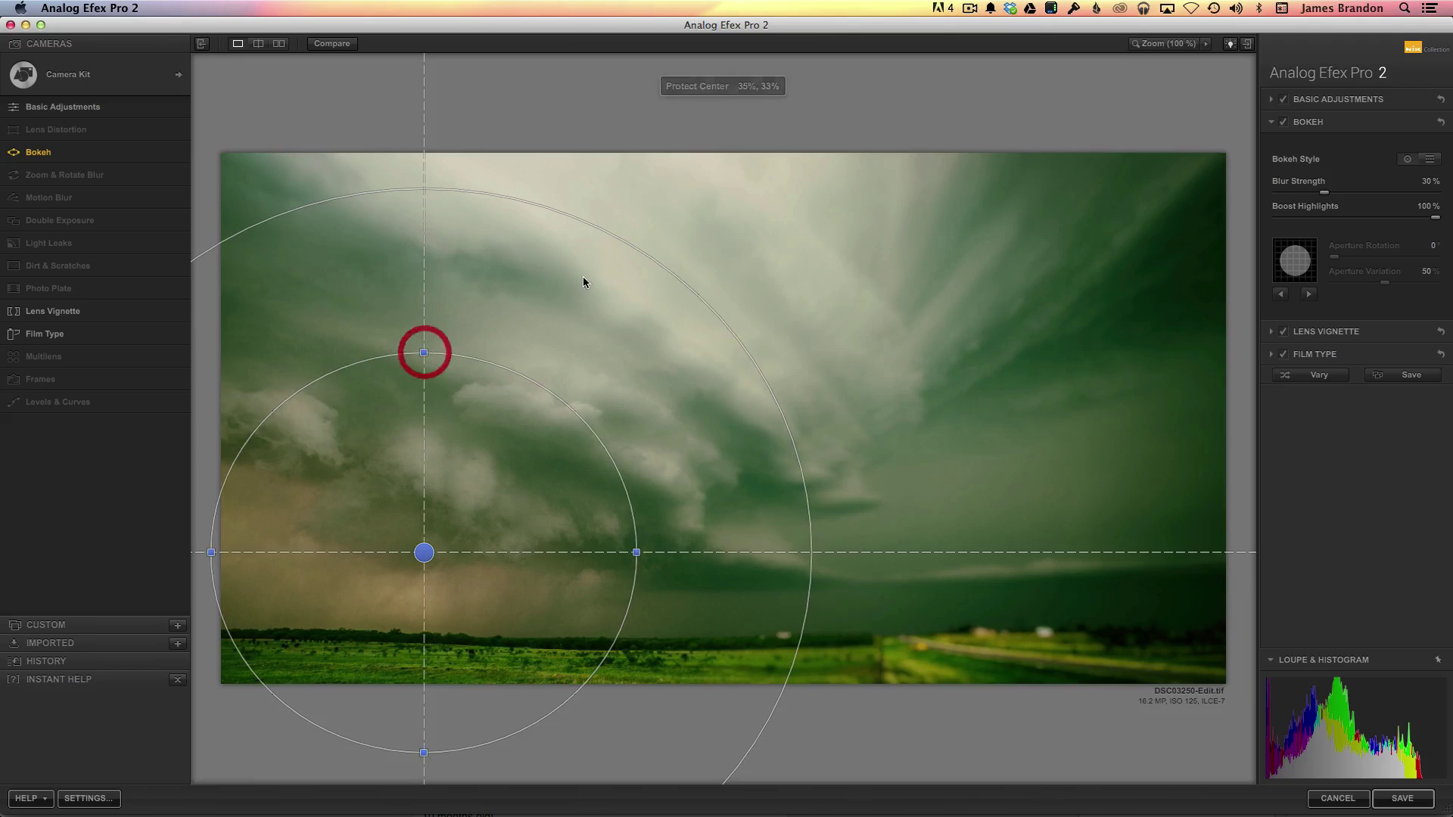
- Switch the Bokeh style to linear and shift its centre point slightly right along the lower clouds
{"action": "left_click", "coordinate": [1429, 162]}
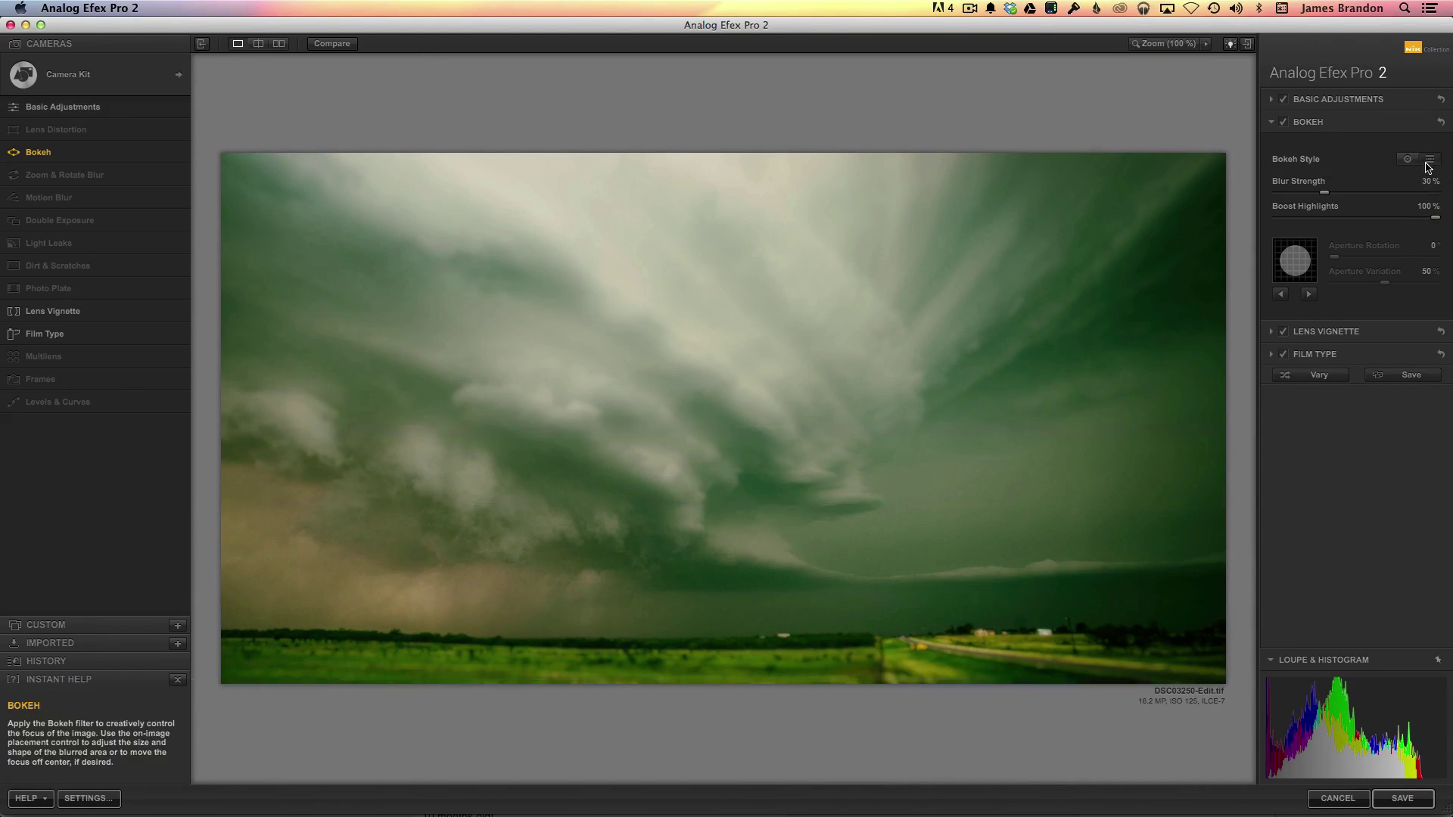
{"action": "mouse_move", "coordinate": [642, 564]}
{"action": "mouse_move", "coordinate": [762, 550]}
{"action": "left_mouse_down"}
{"action": "mouse_move", "coordinate": [749, 506]}
{"action": "mouse_move", "coordinate": [763, 557]}
{"action": "left_mouse_up"}
{"action": "left_click", "coordinate": [763, 555]}
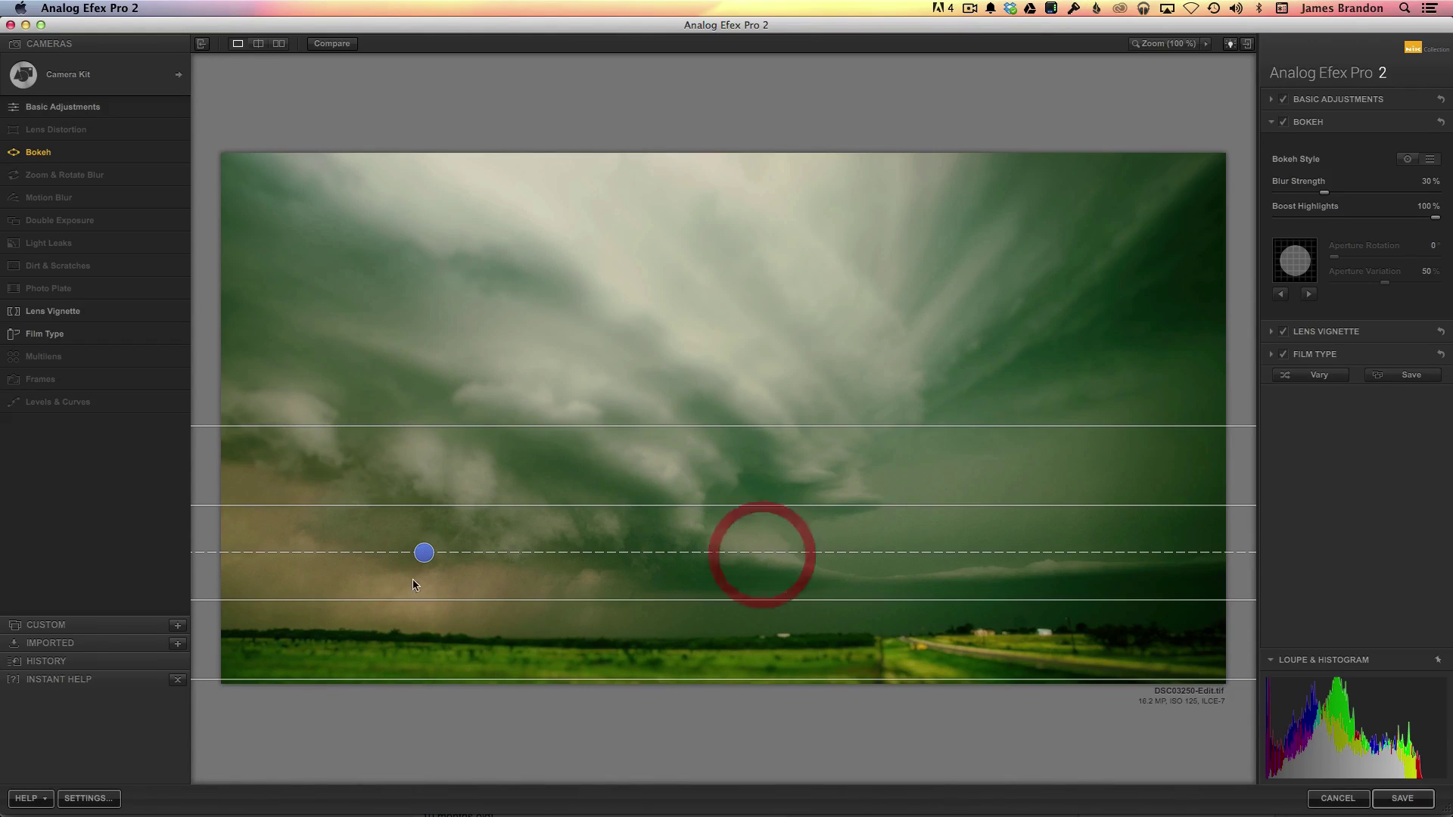
{"action": "left_click_drag", "start_coordinate": [424, 552], "coordinate": [471, 556]}
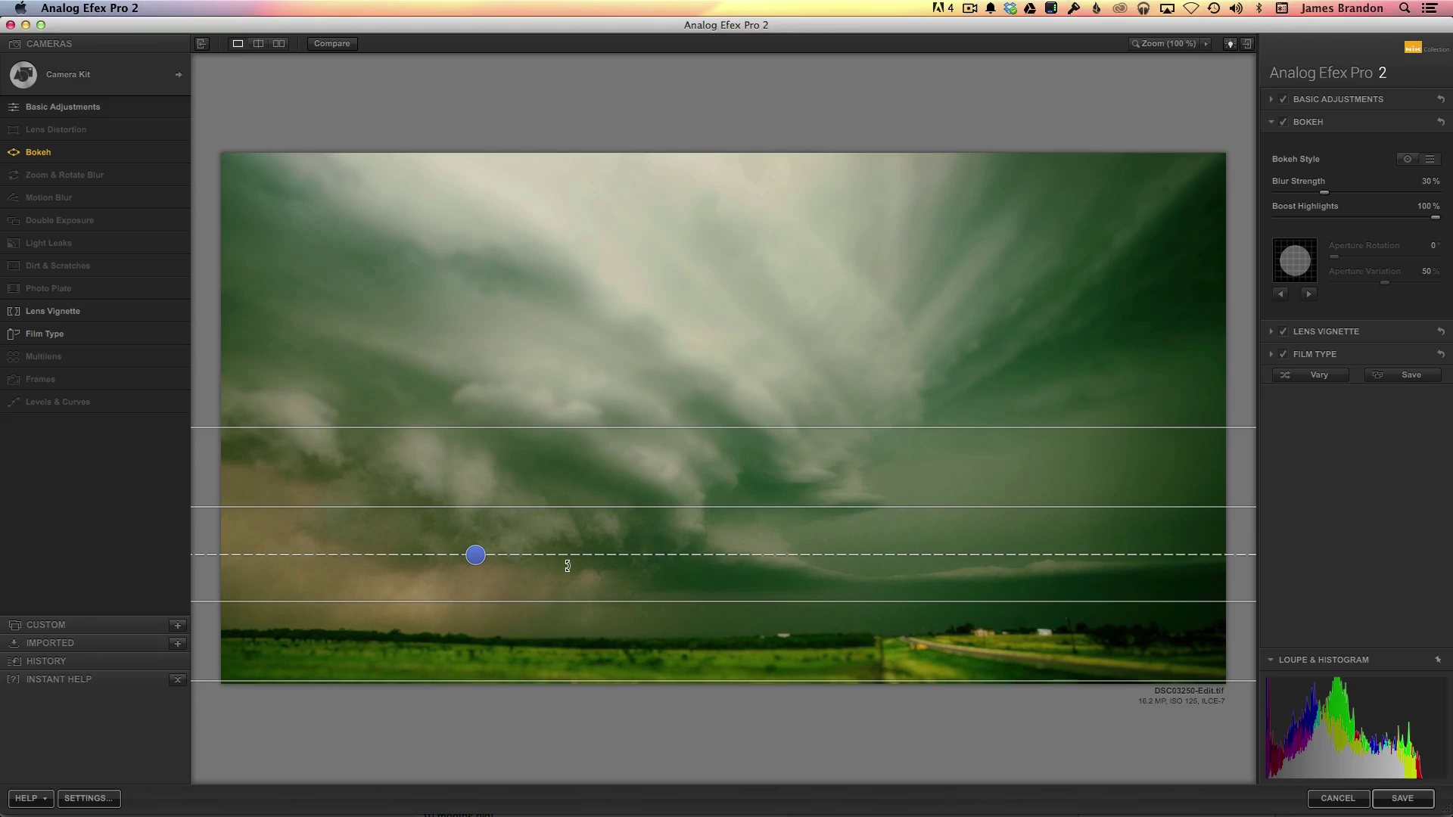
- Widen the linear Bokeh's focus band and its transition zone, and move the band up to the middle of the photo over the clouds
{"action": "left_click_drag", "start_coordinate": [515, 602], "coordinate": [519, 634]}
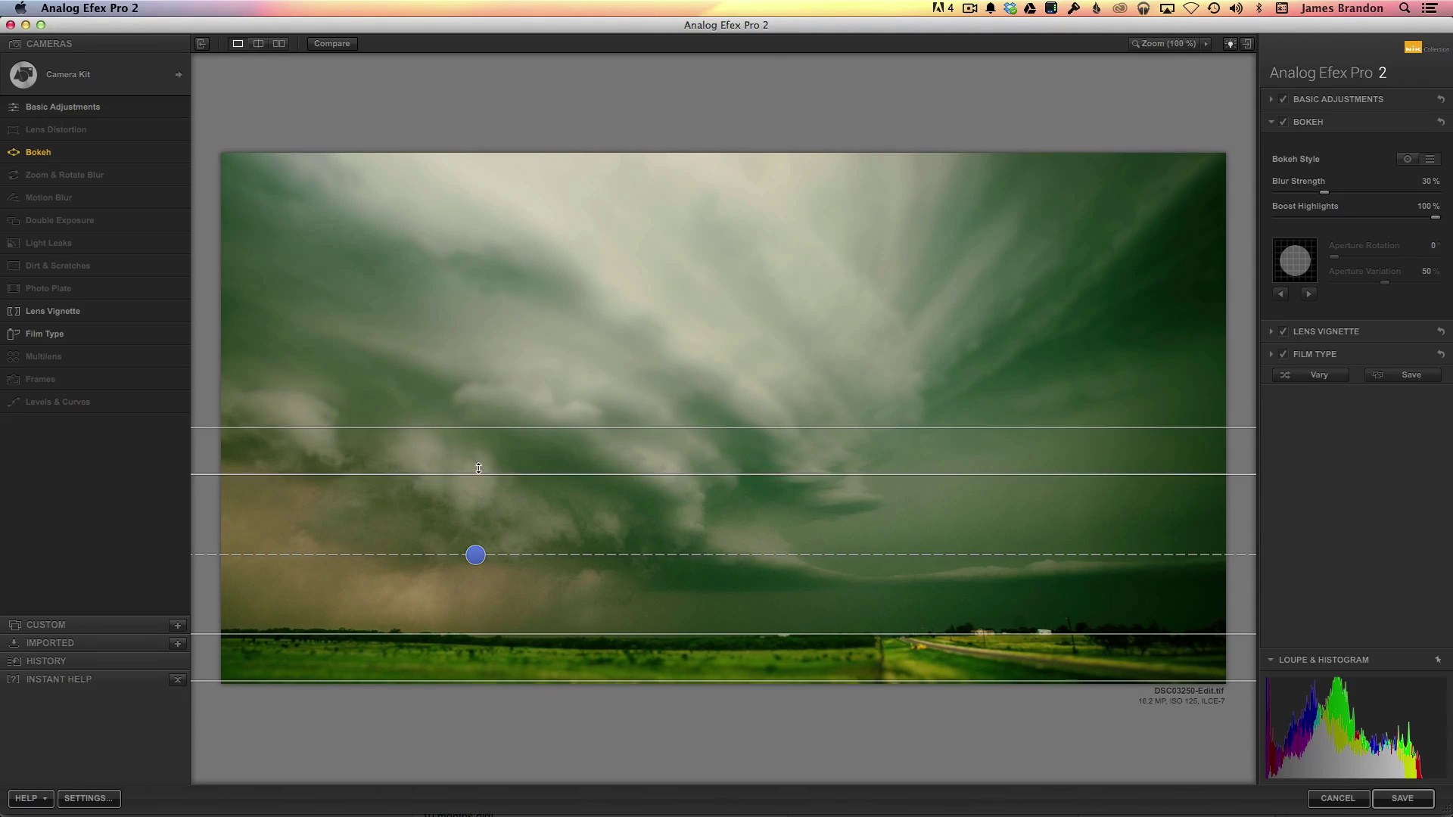
{"action": "left_click_drag", "start_coordinate": [477, 475], "coordinate": [509, 227]}
{"action": "left_click_drag", "start_coordinate": [476, 544], "coordinate": [492, 423]}
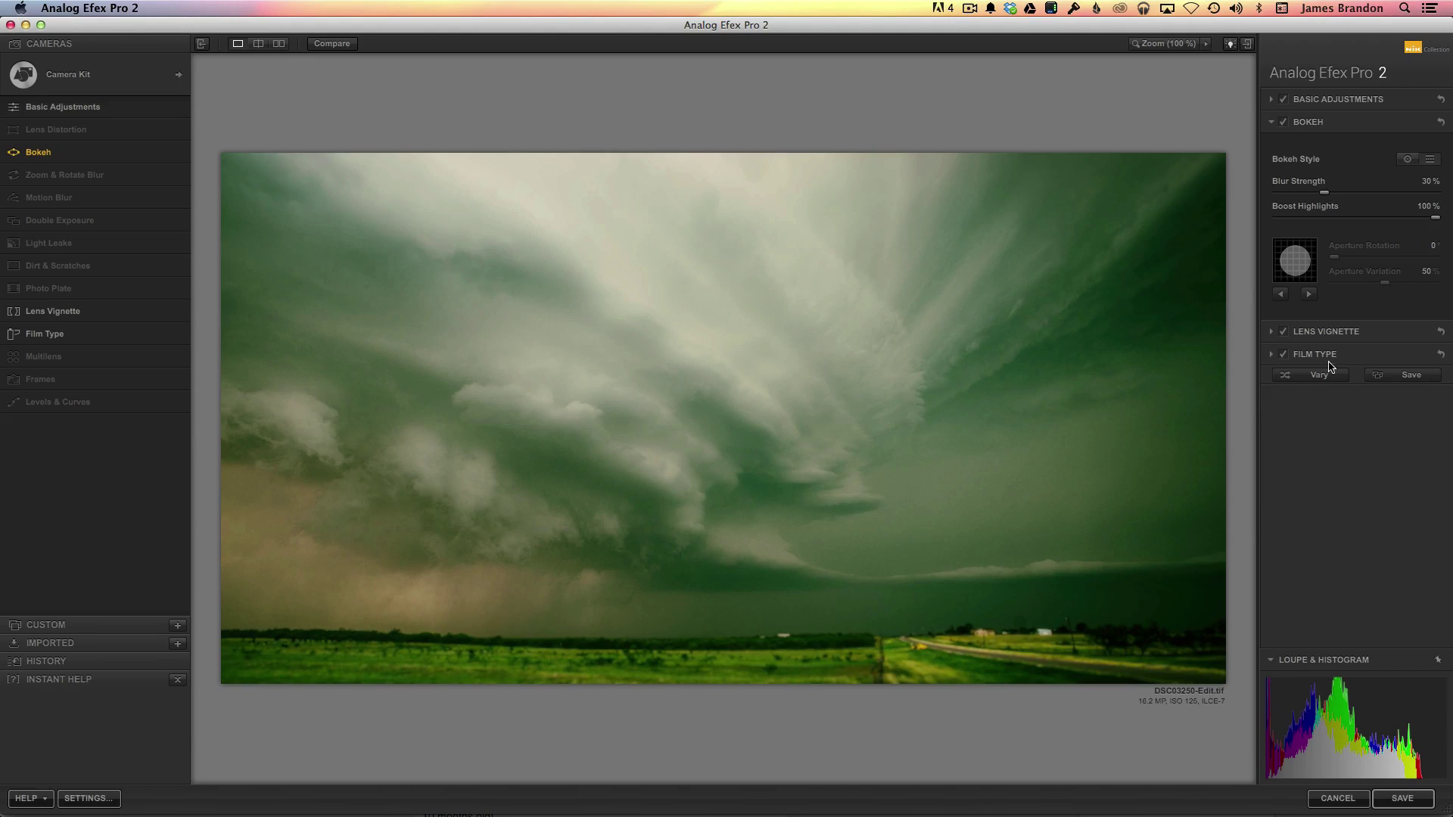
{"action": "mouse_move", "coordinate": [1154, 181]}
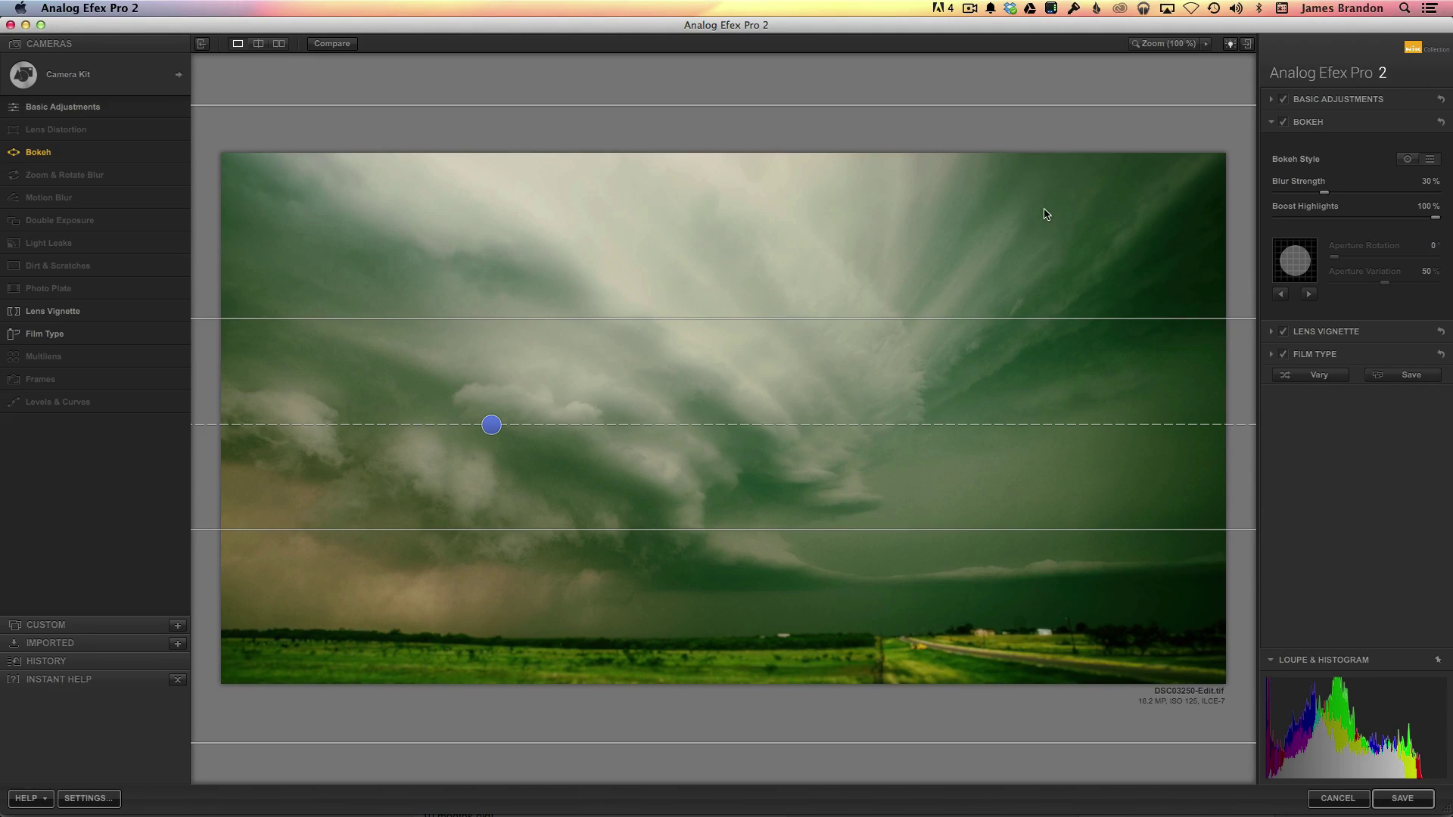